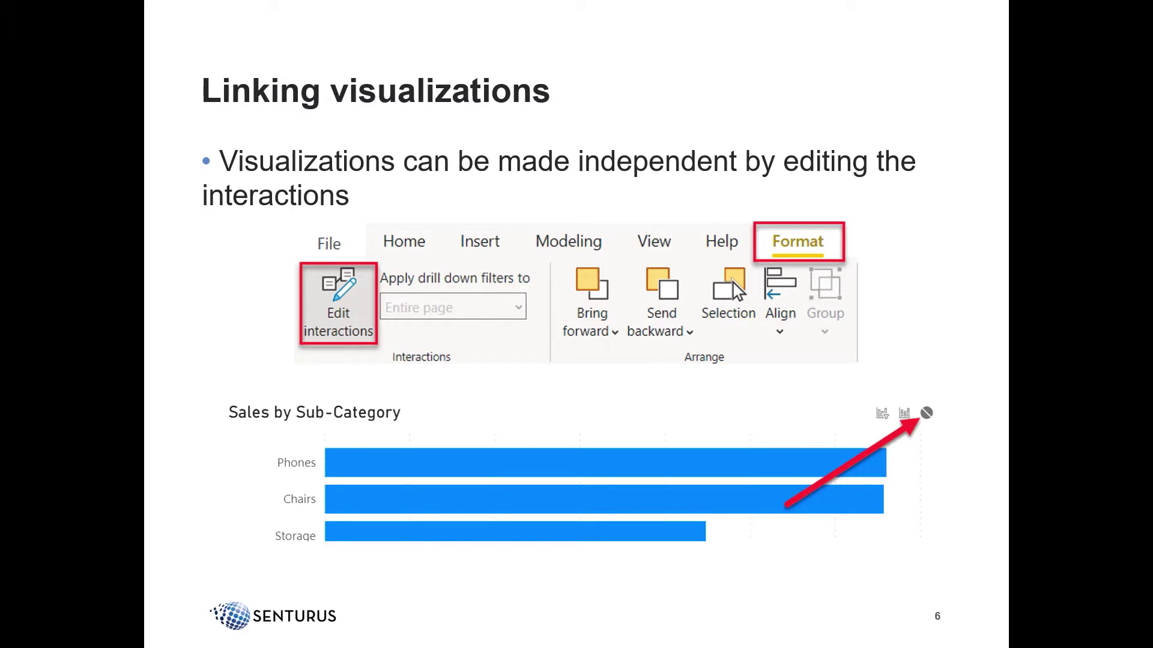
key(alt+Tab)
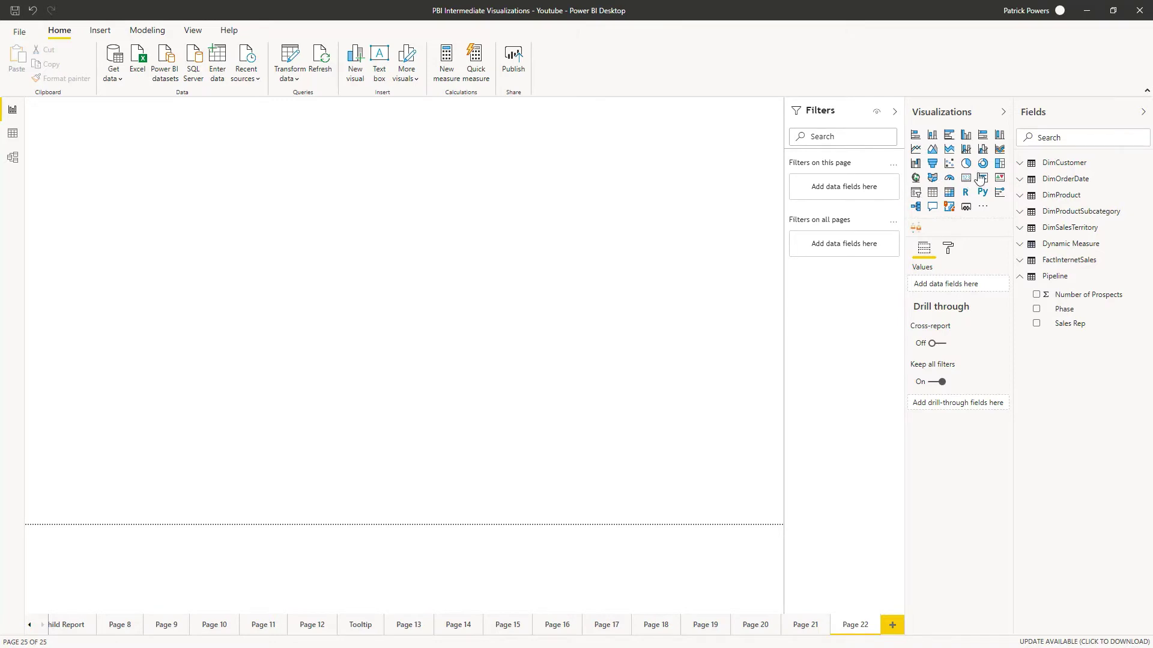
Step: Build a clustered bar chart with DimCustomer Country on the axis and FactInternetSales SalesAmount as values
click(950, 136)
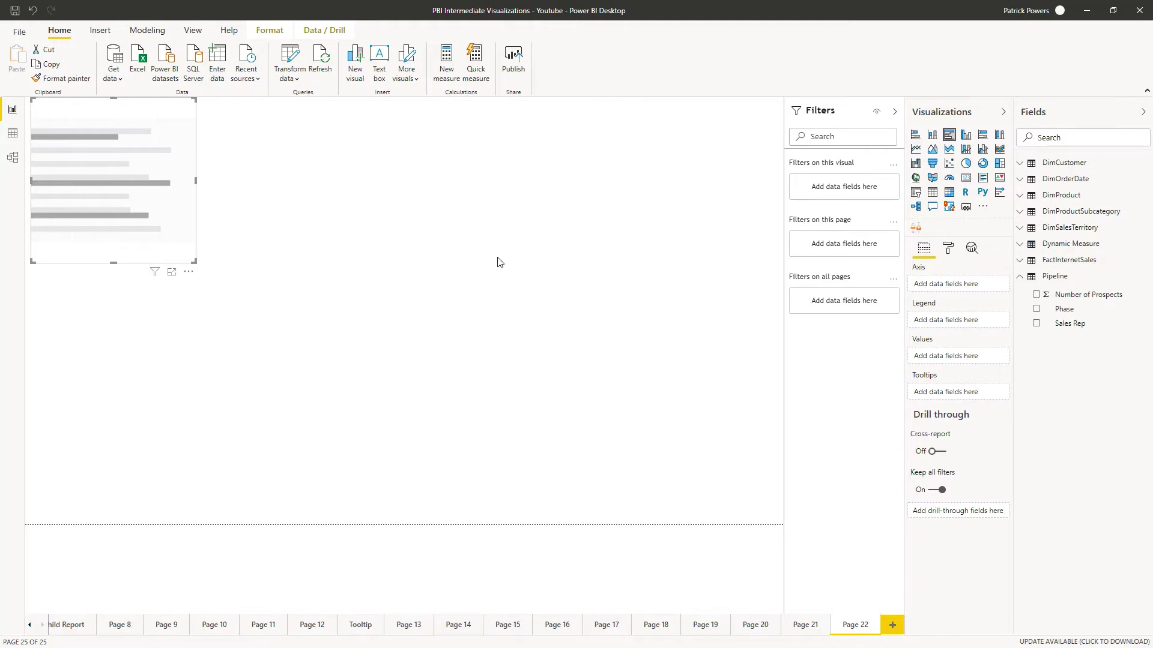
click(1021, 167)
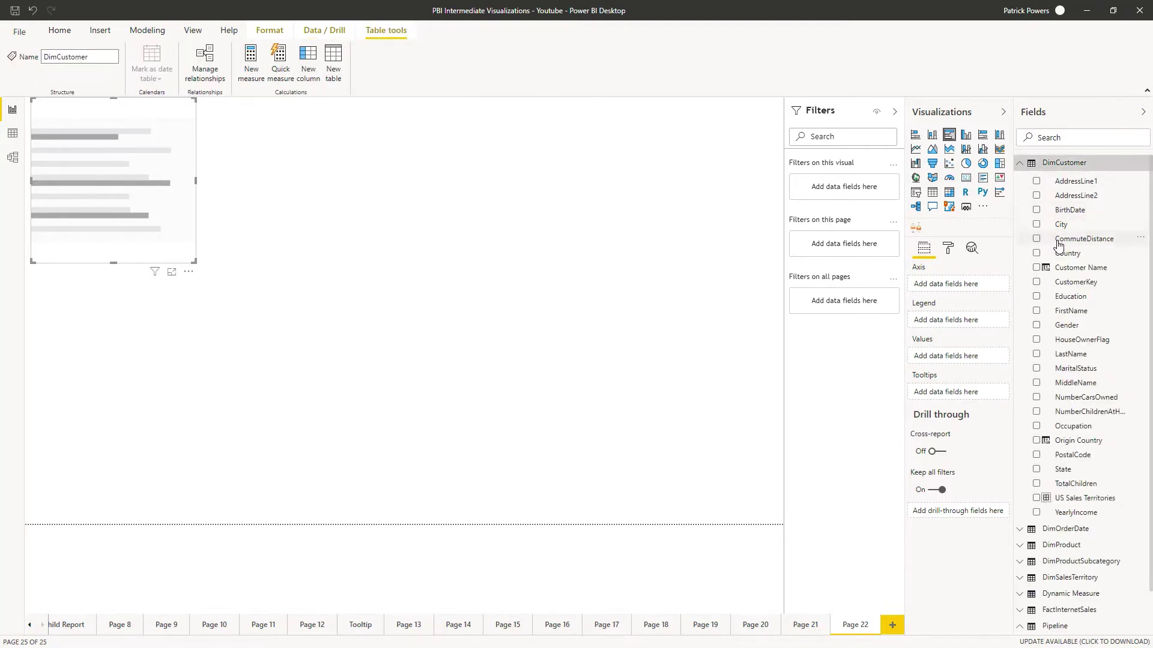
click(1037, 254)
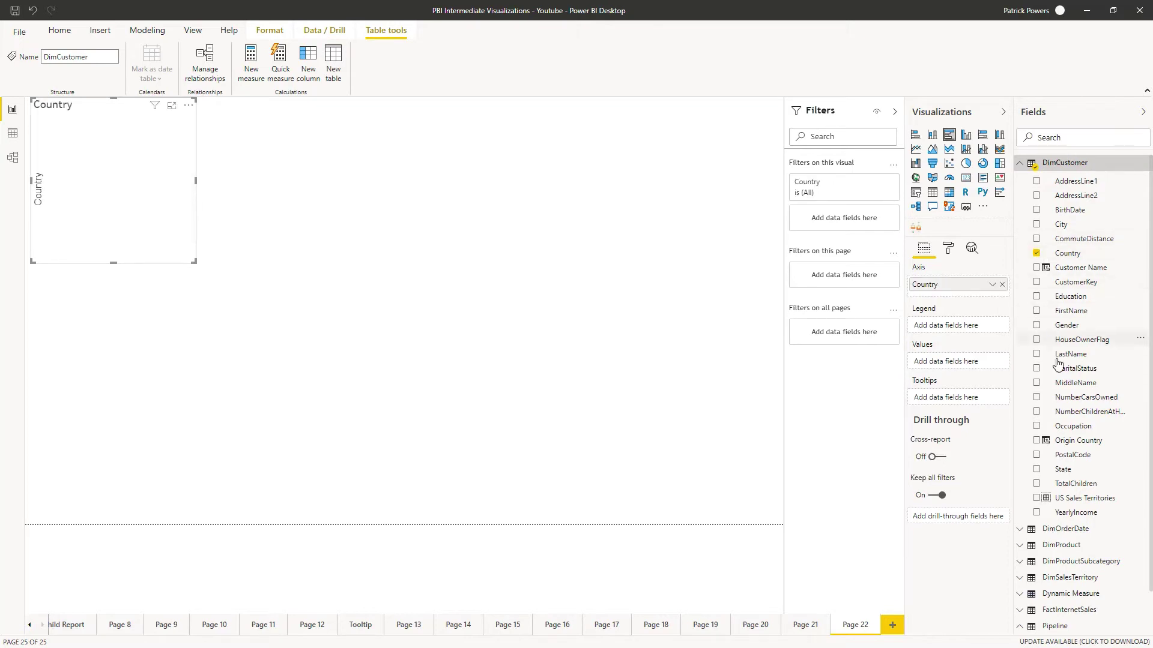
scroll(1049, 406, down, 1)
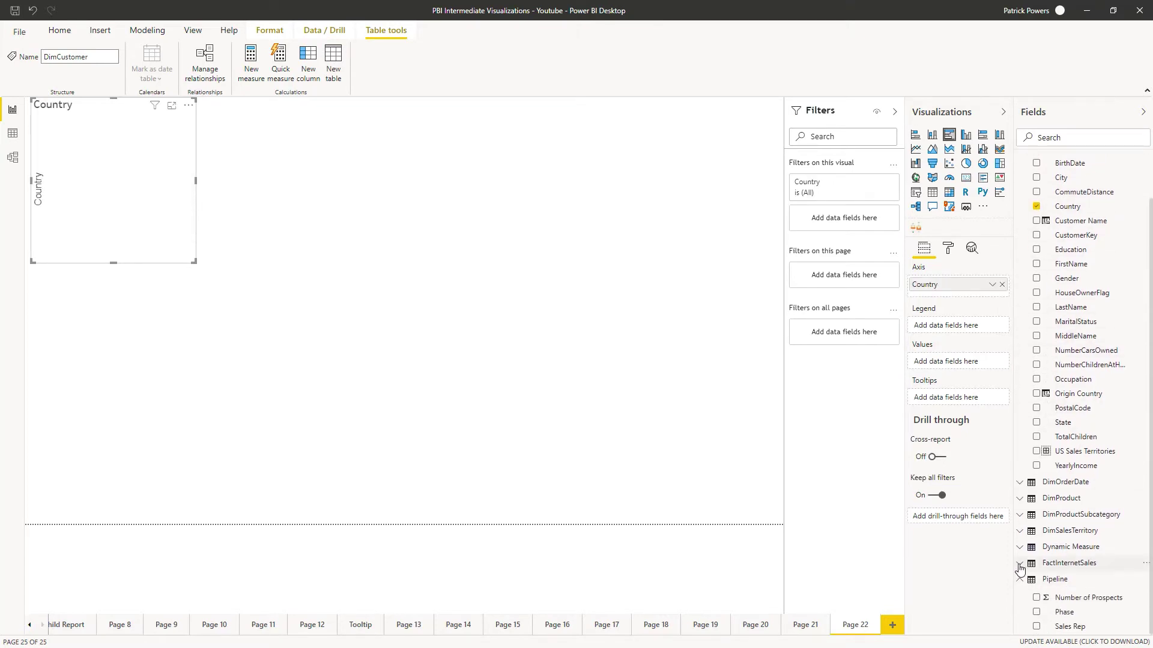
click(1021, 561)
scroll(1048, 549, down, 4)
click(1074, 476)
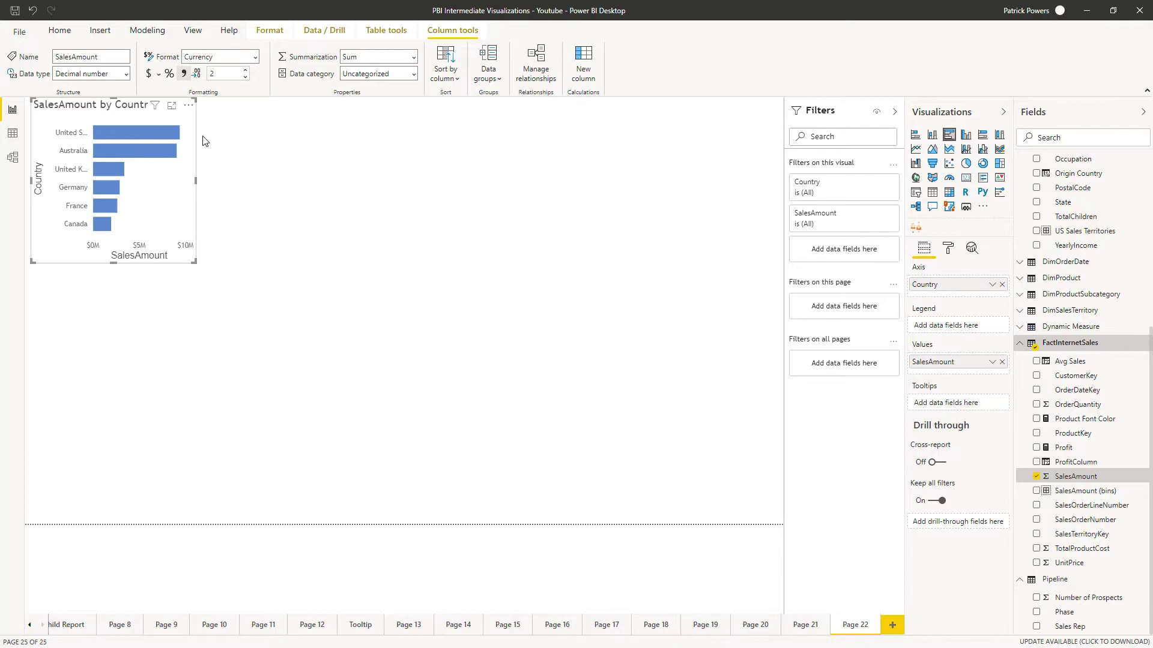
Step: Move the SalesAmount by Country bar chart to the lower-left of the page
click(204, 269)
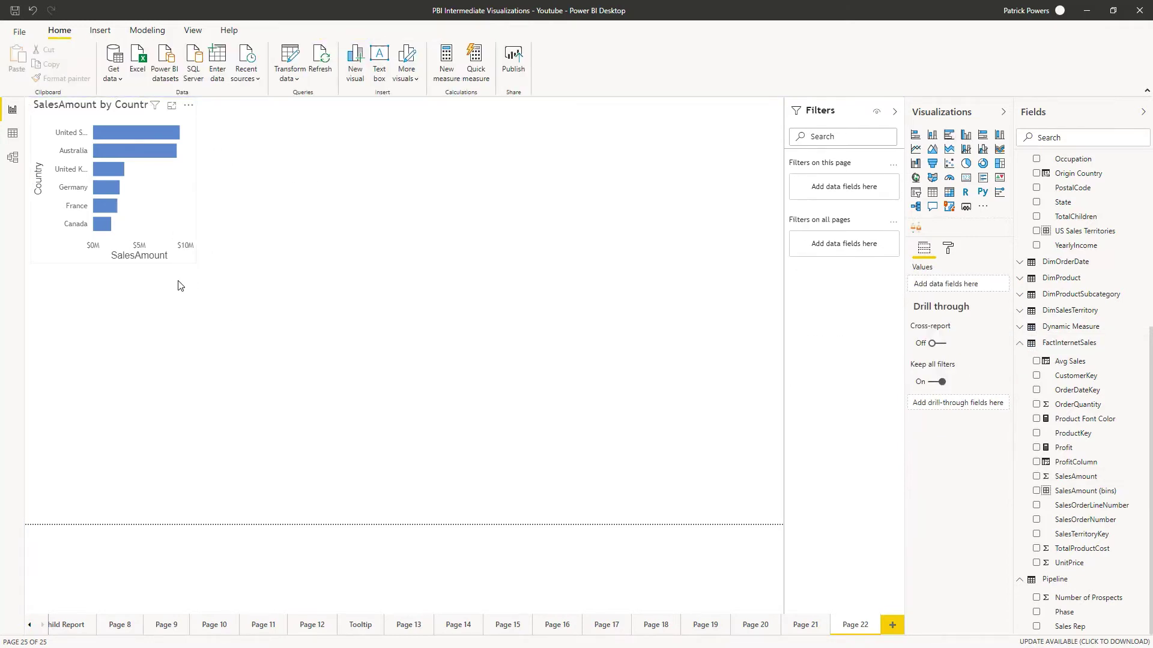
drag(166, 202, 162, 464)
click(389, 211)
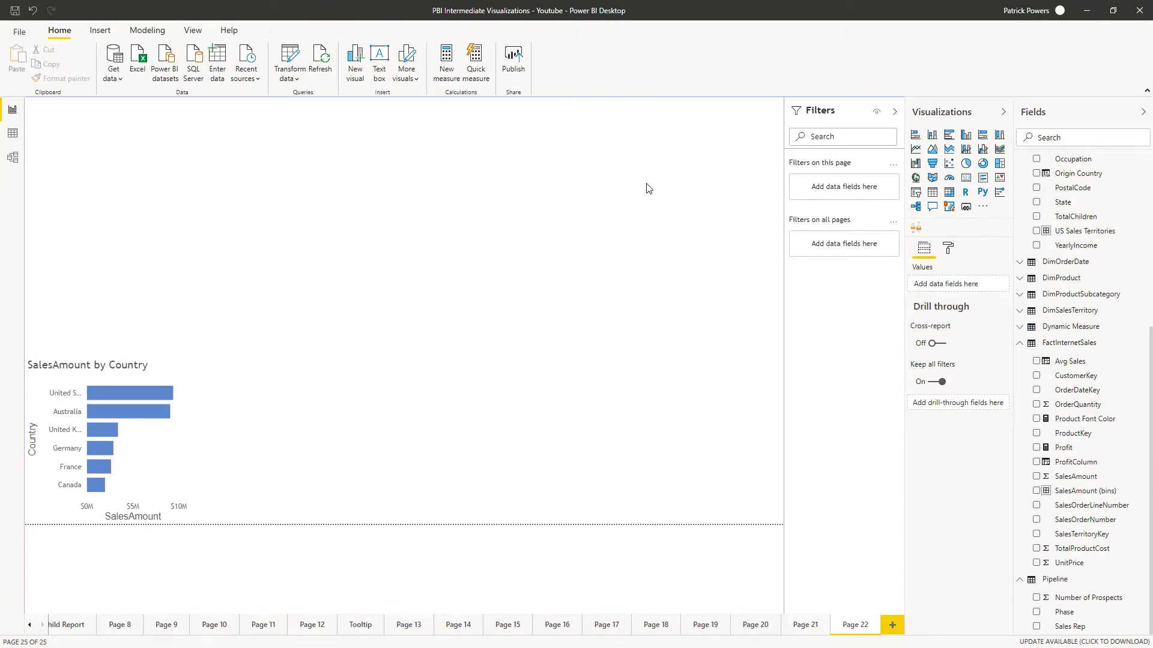
Step: Add four cards across the top showing SalesAmount, Profit, OrderQuantity and TotalProductCost
click(968, 179)
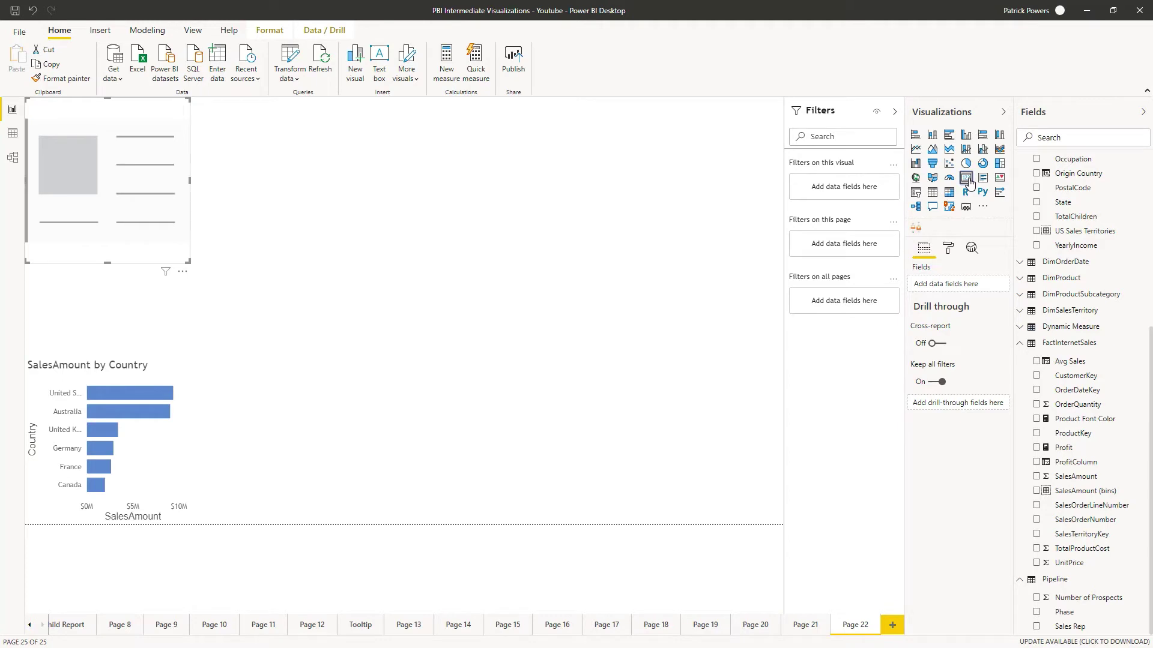
click(586, 240)
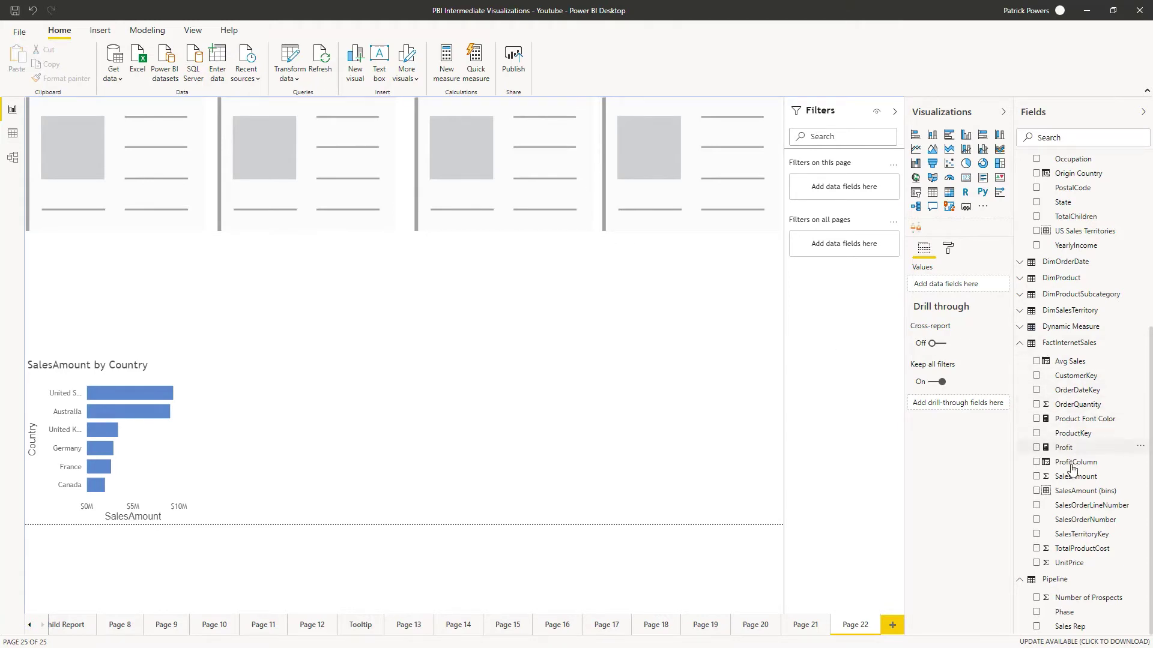
drag(1065, 476, 108, 165)
drag(1063, 447, 307, 146)
drag(1077, 404, 511, 168)
drag(1080, 549, 711, 161)
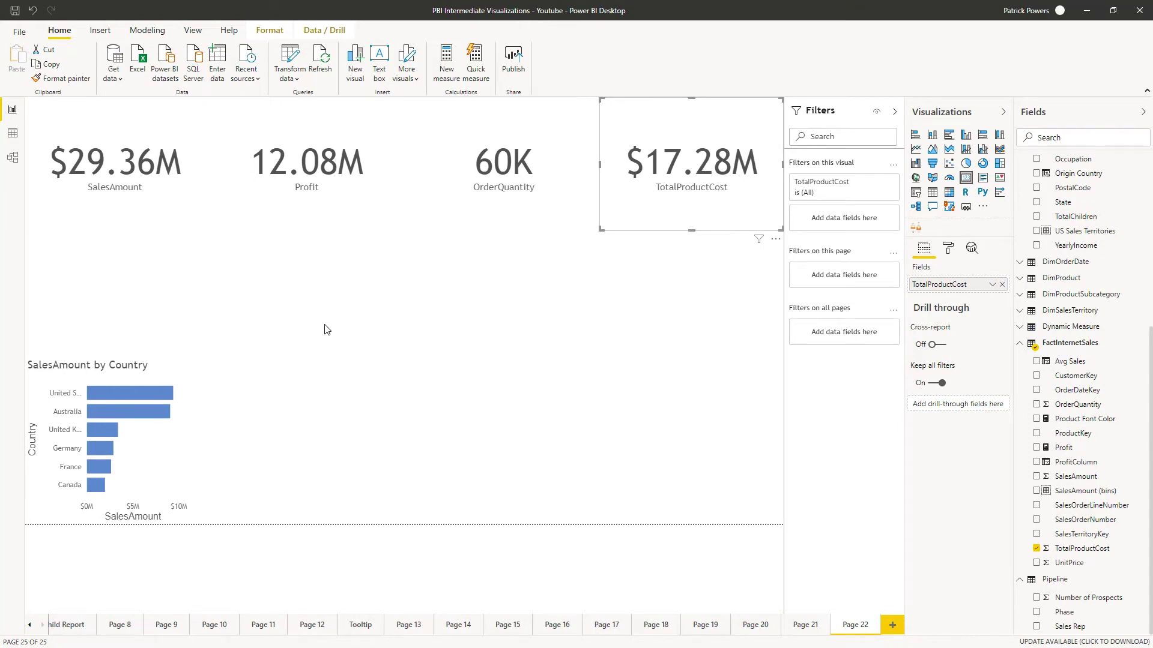
Step: Test cross-filtering by selecting United States, Australia and United Kingdom bars, then clear the filter
click(121, 397)
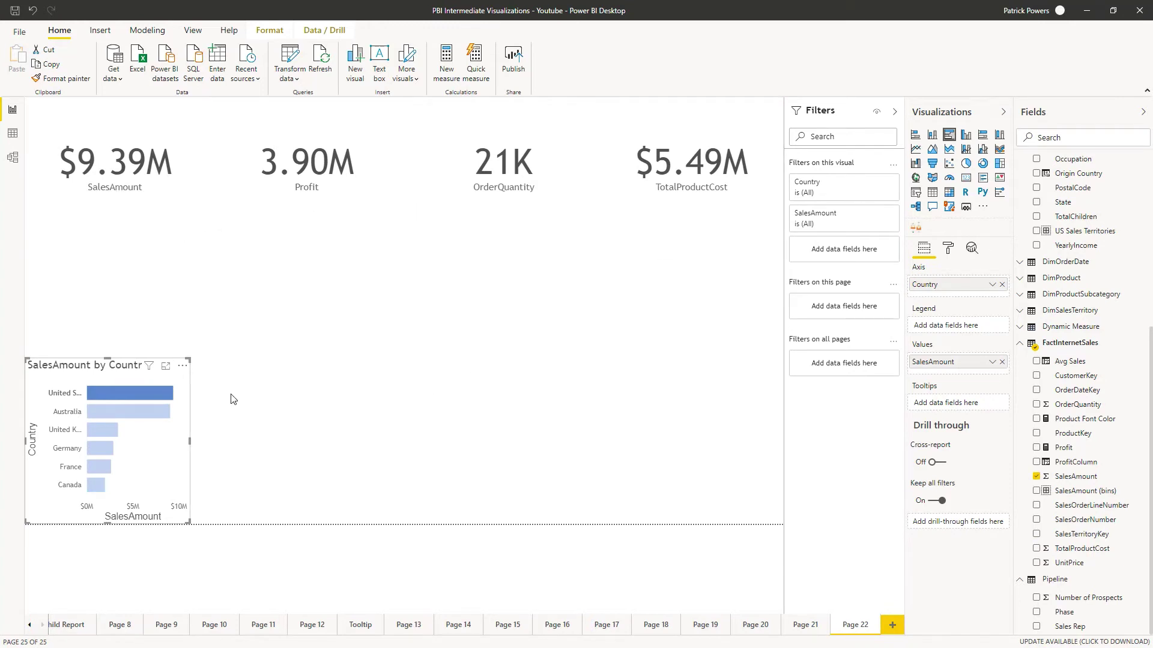
click(124, 409)
click(106, 430)
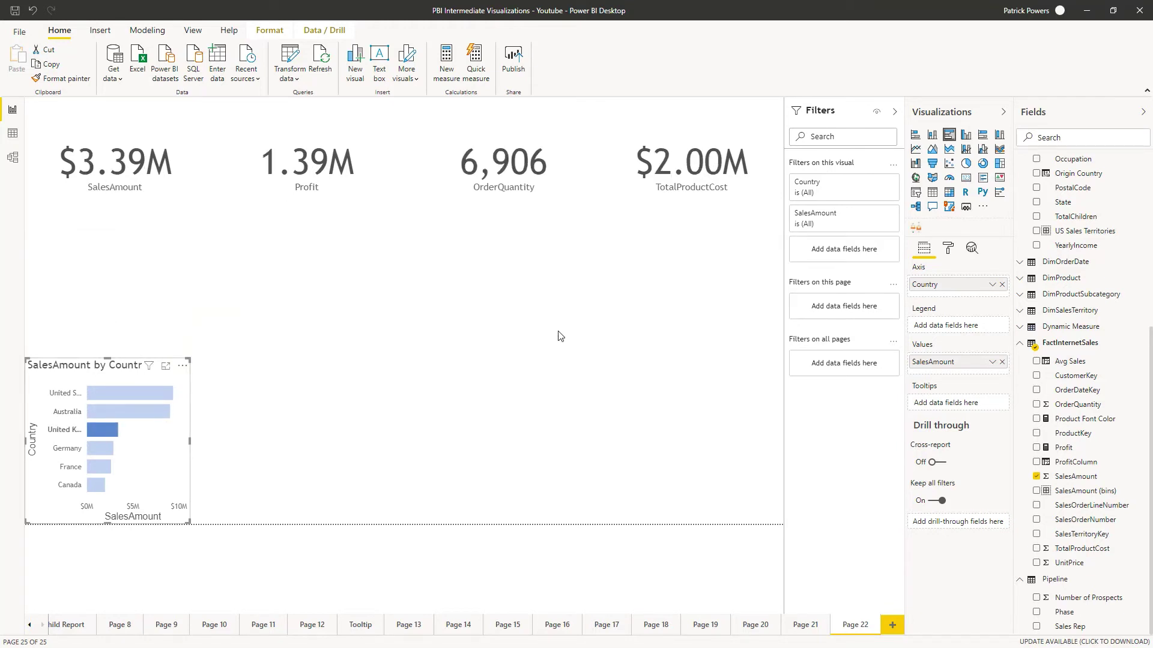
click(160, 446)
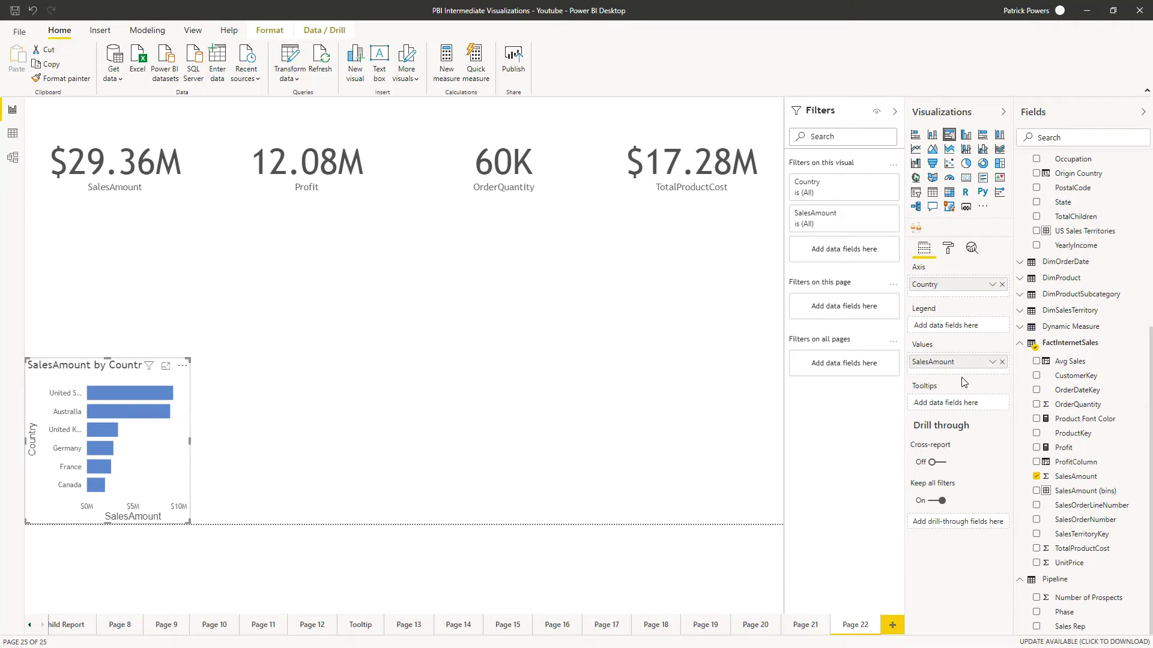
Step: Set the bar chart's tooltip type to Default in its format settings
click(948, 248)
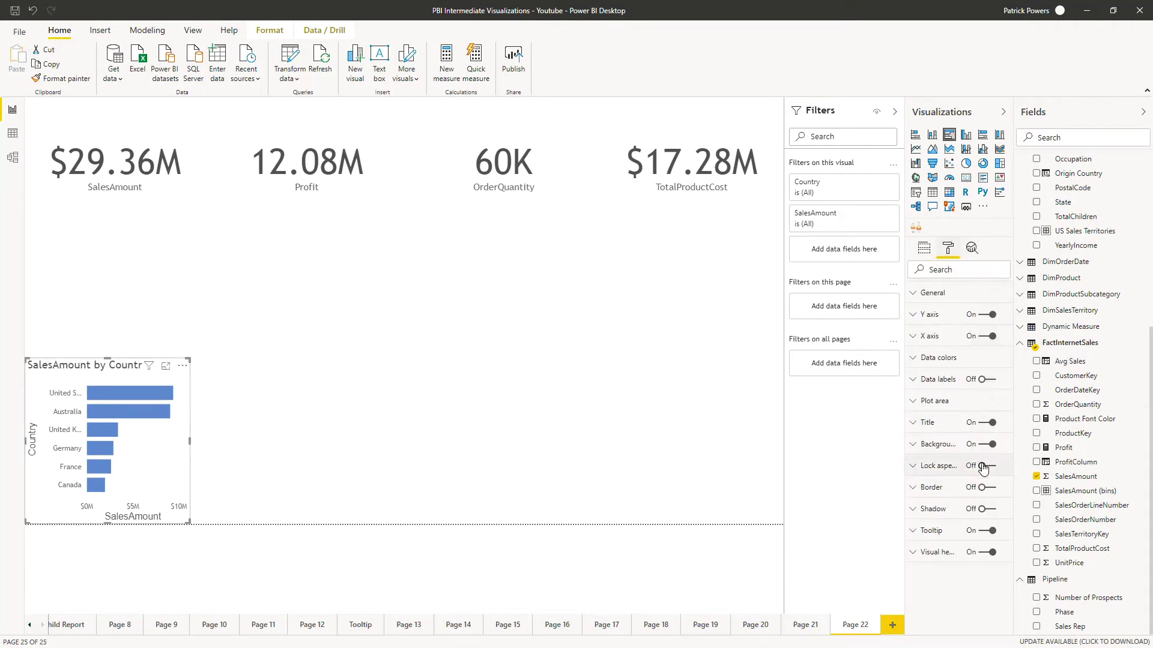
click(943, 531)
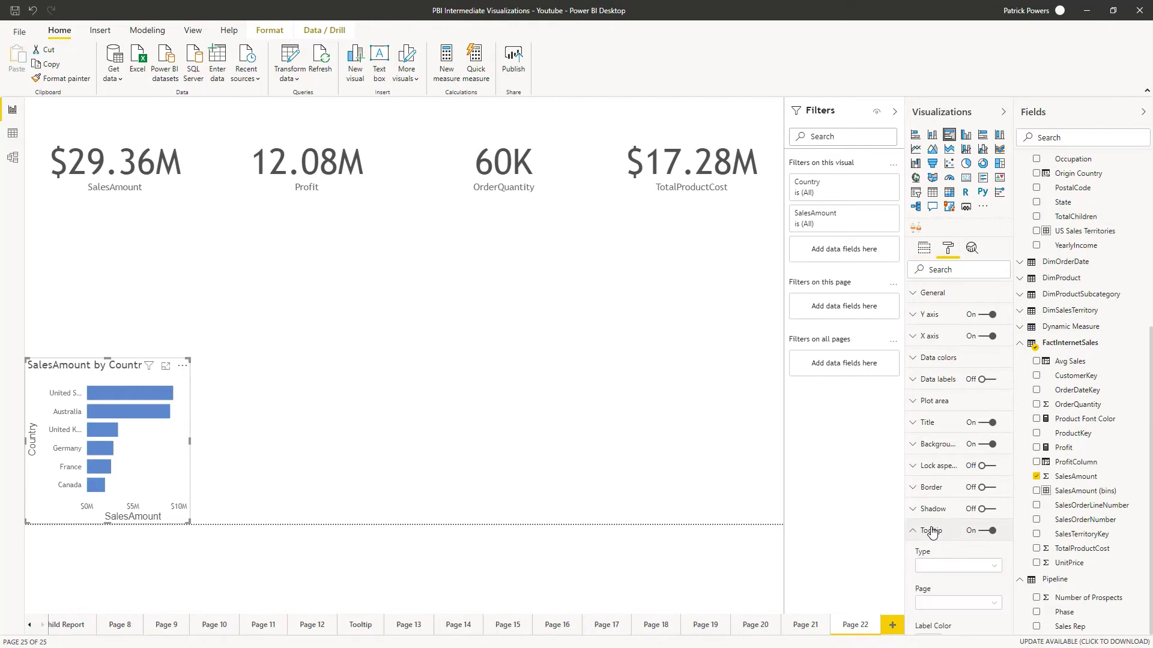
click(947, 566)
click(942, 580)
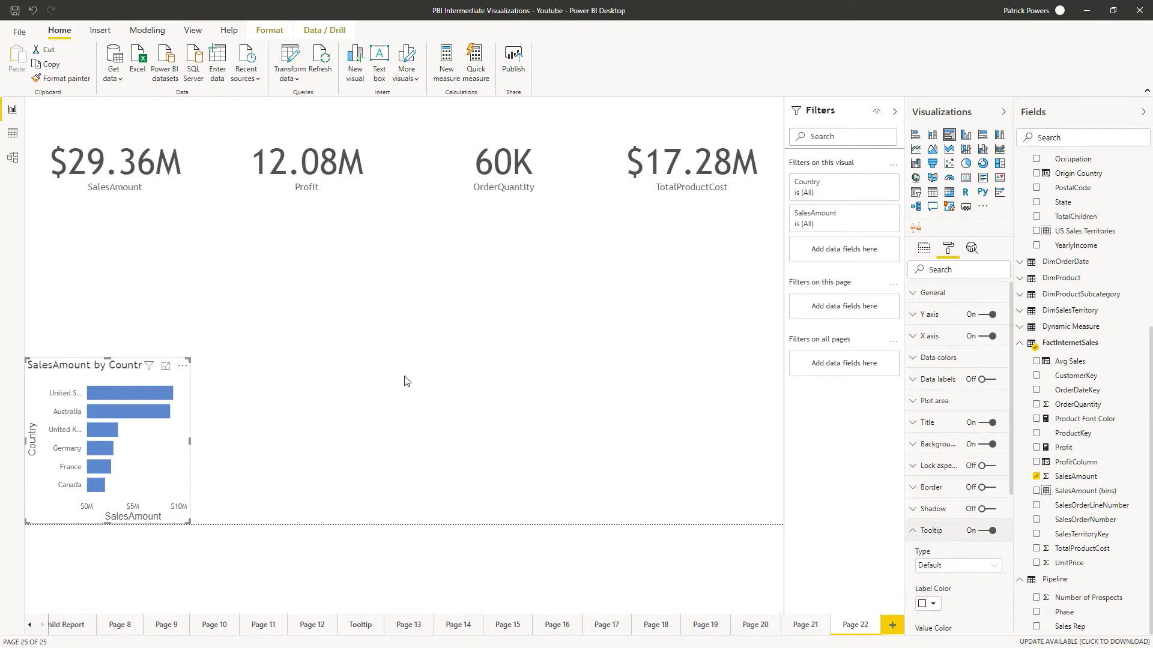
Step: Add an empty pie chart and place it toward the page centre beside the bar chart
click(378, 324)
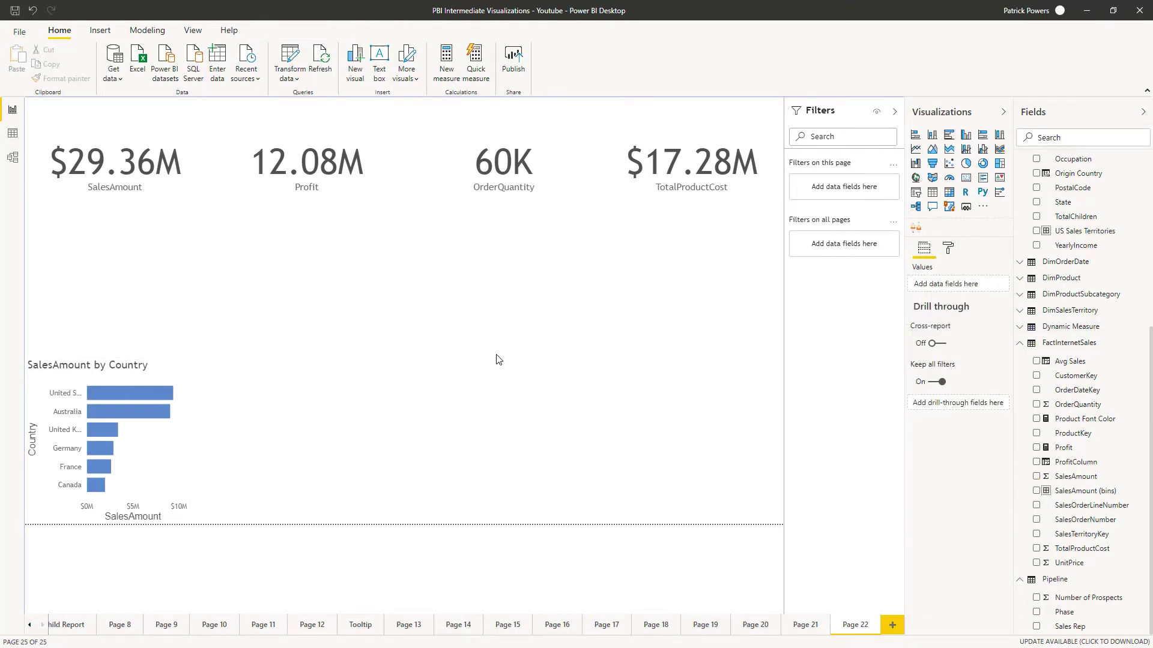
click(966, 165)
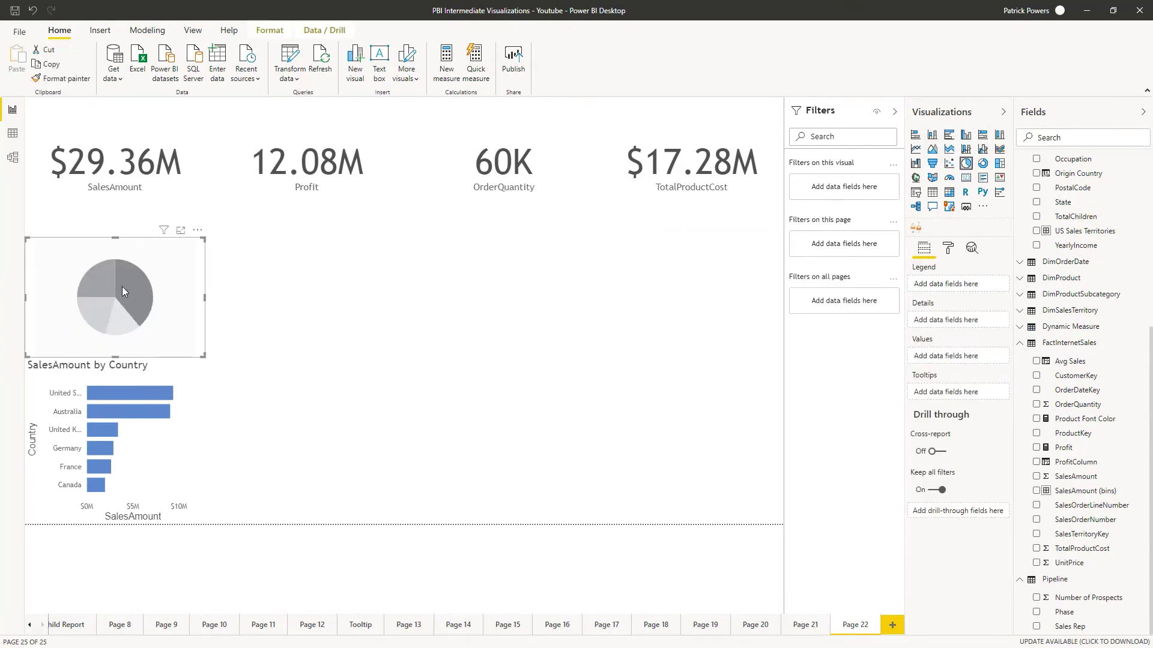
drag(164, 296, 537, 361)
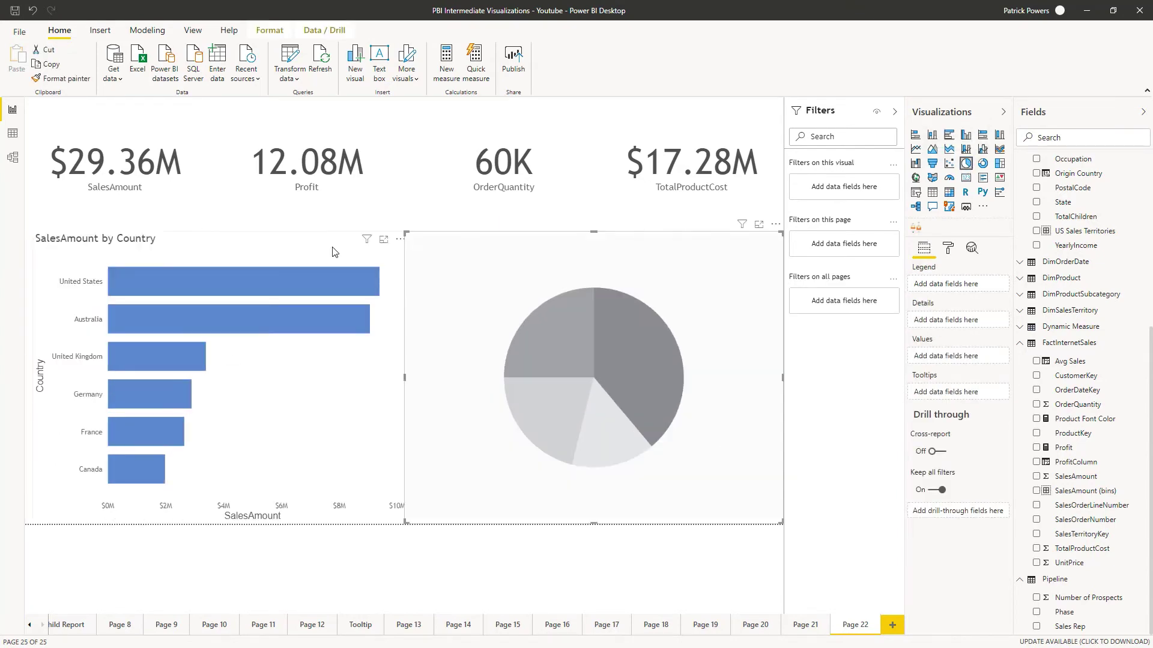
click(395, 266)
click(474, 275)
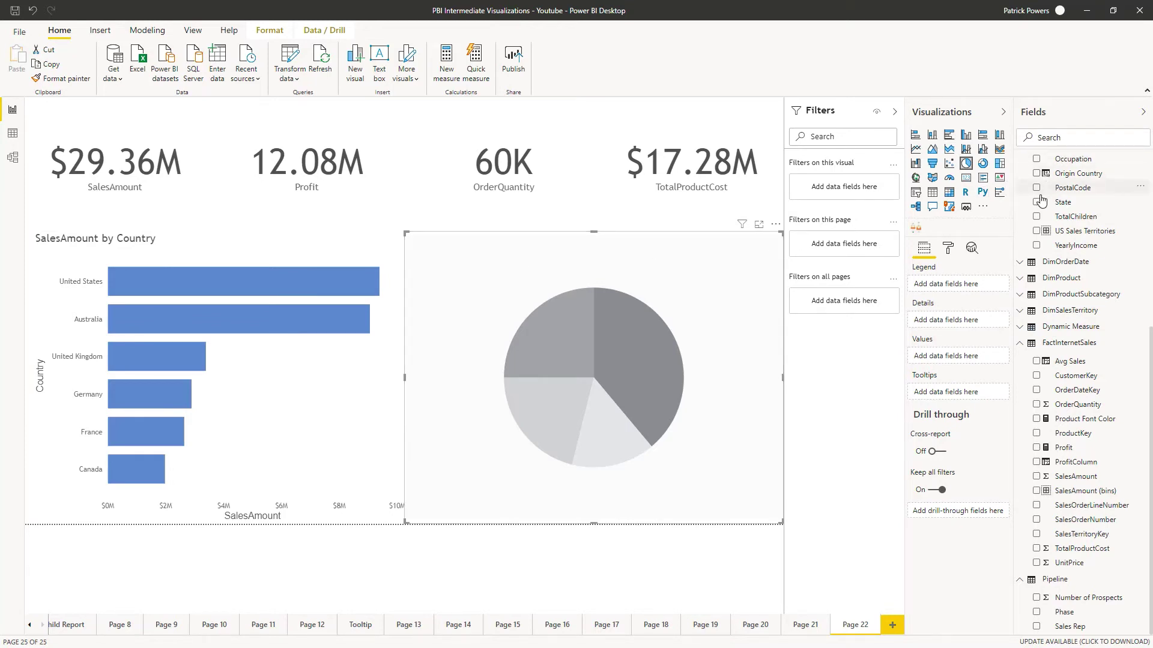
Step: Use DimProduct ProductLine as the pie chart's legend and SalesAmount as its values
scroll(1058, 223, up, 3)
scroll(1058, 223, down, 2)
click(1062, 304)
drag(1074, 409, 618, 342)
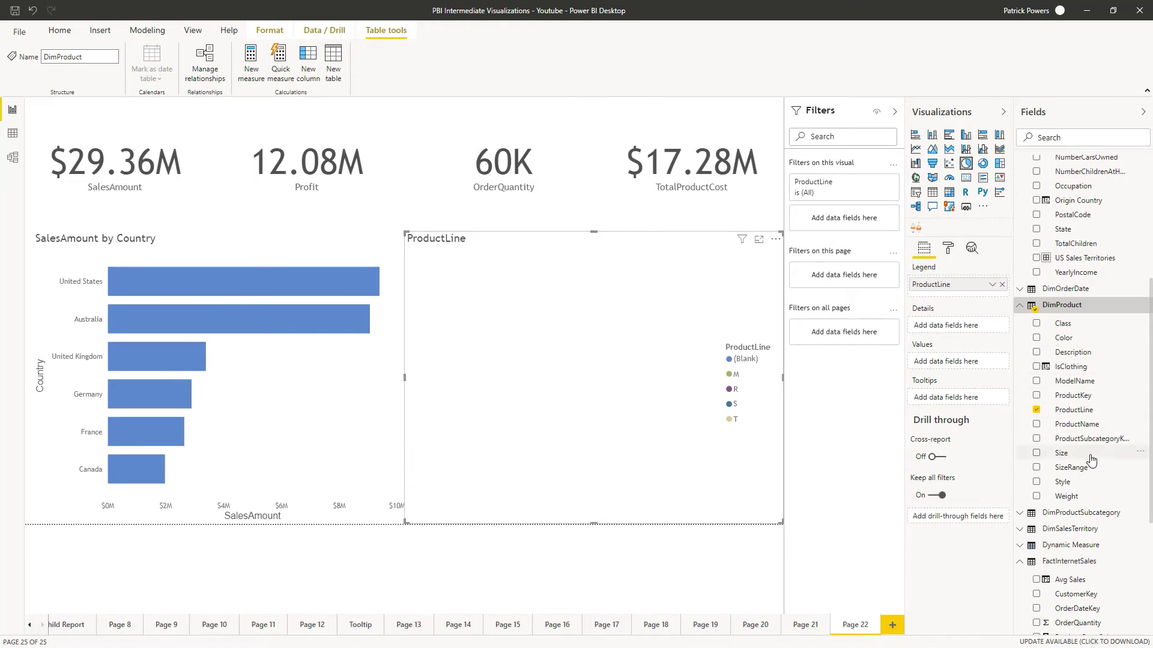
scroll(1080, 438, down, 3)
drag(1075, 476, 956, 363)
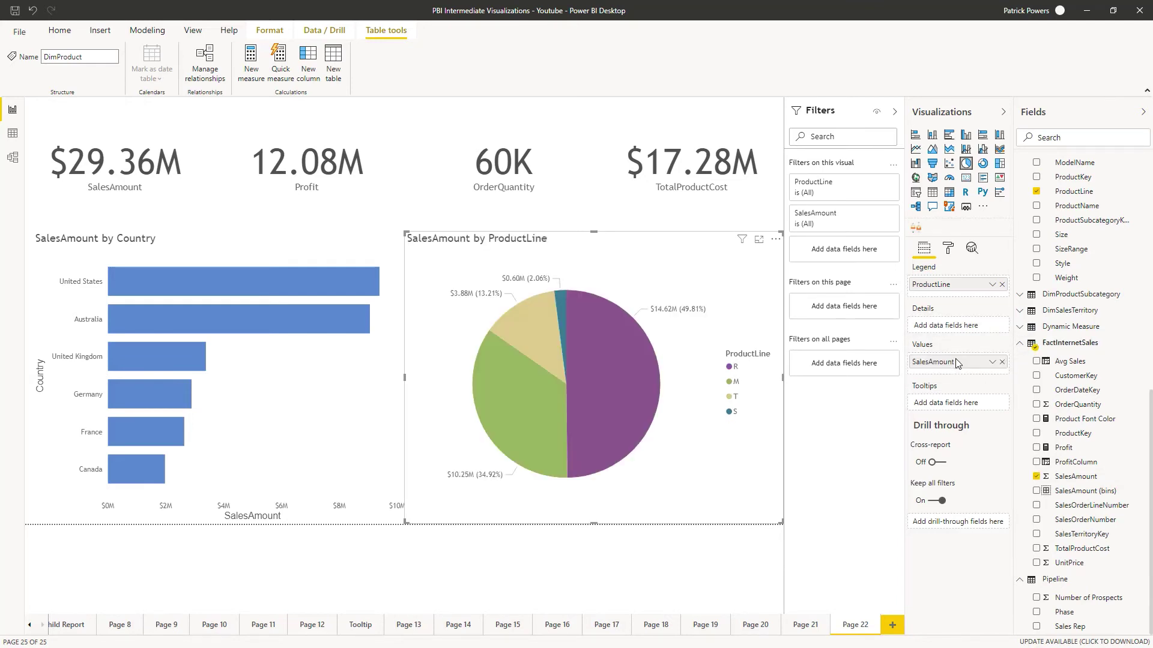
mouse_move(580, 381)
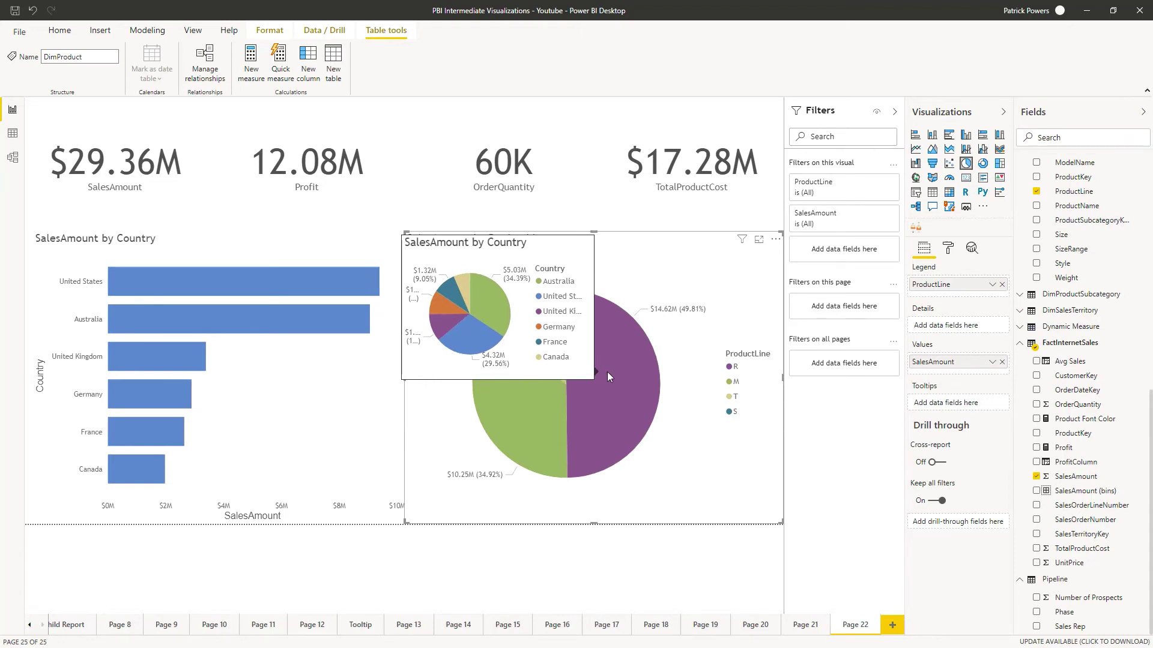
click(948, 248)
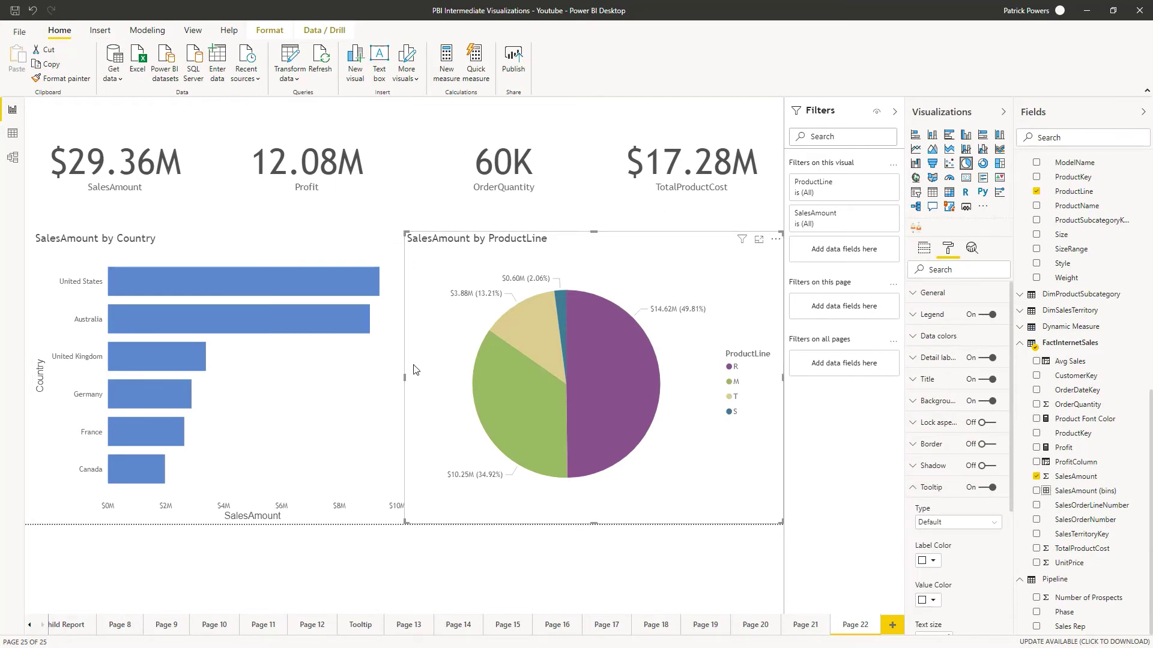
Step: Narrow the pie chart slightly and turn on Edit interactions
drag(407, 381, 410, 380)
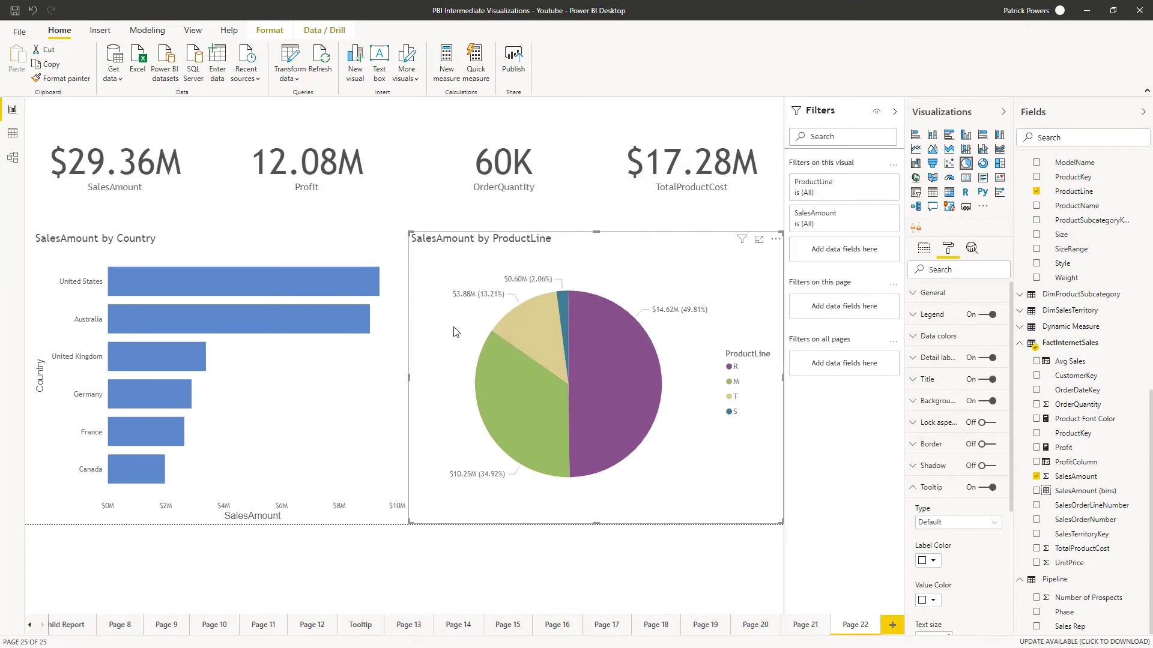
click(271, 33)
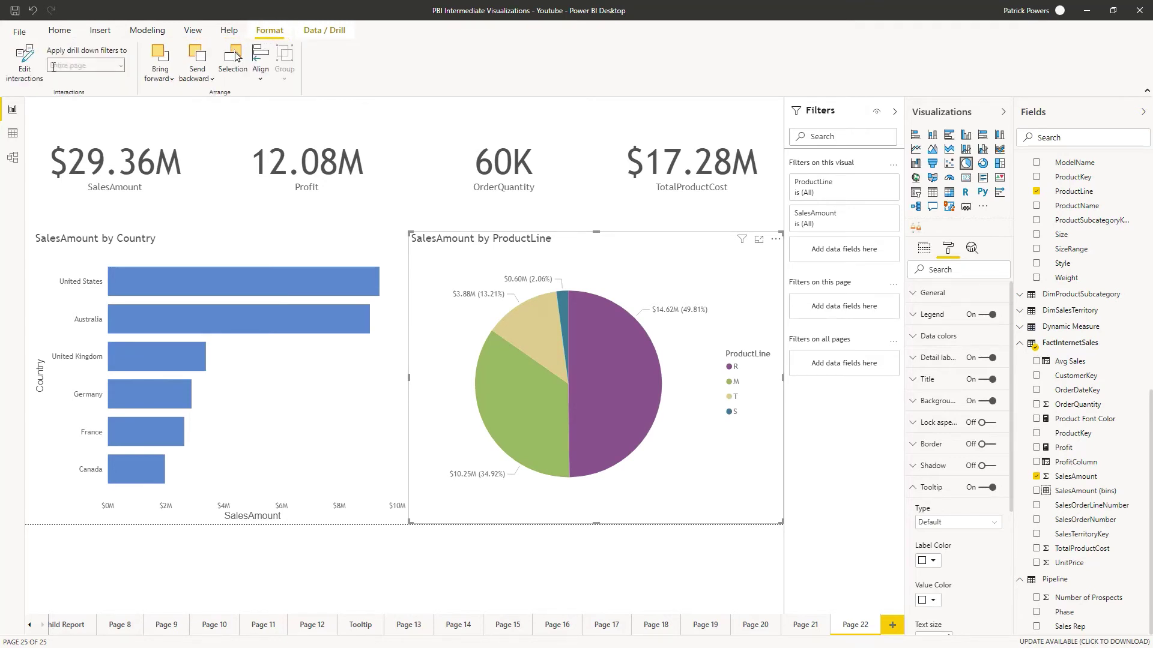
click(33, 73)
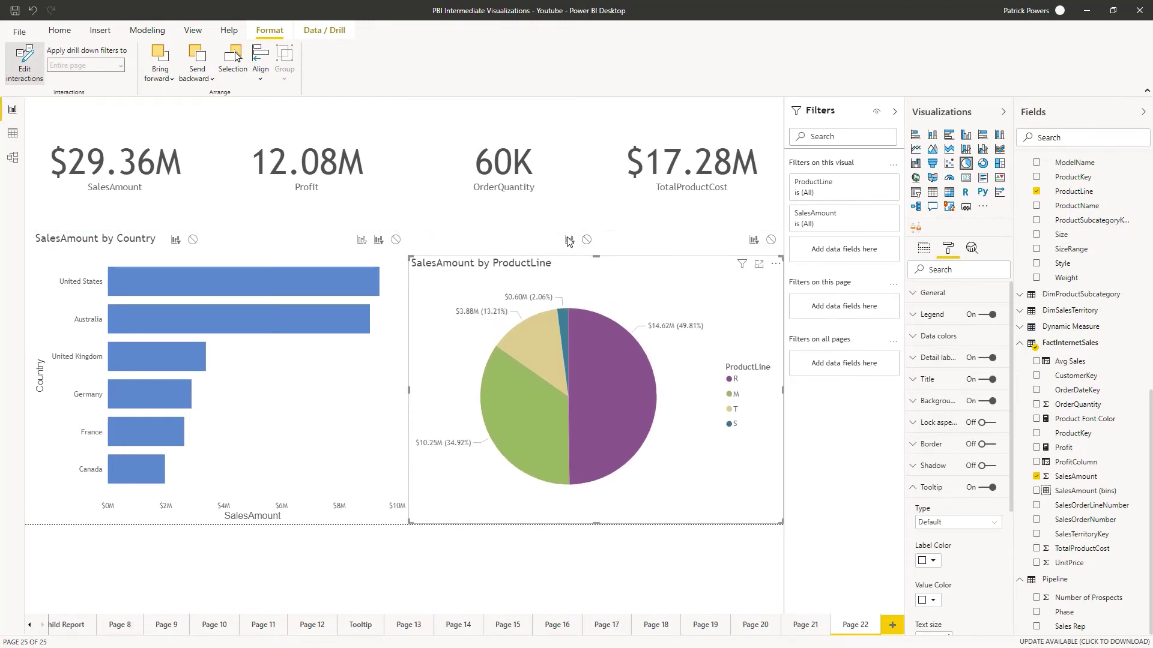
Step: Set the pie chart's interaction to None on all four summary cards
click(270, 240)
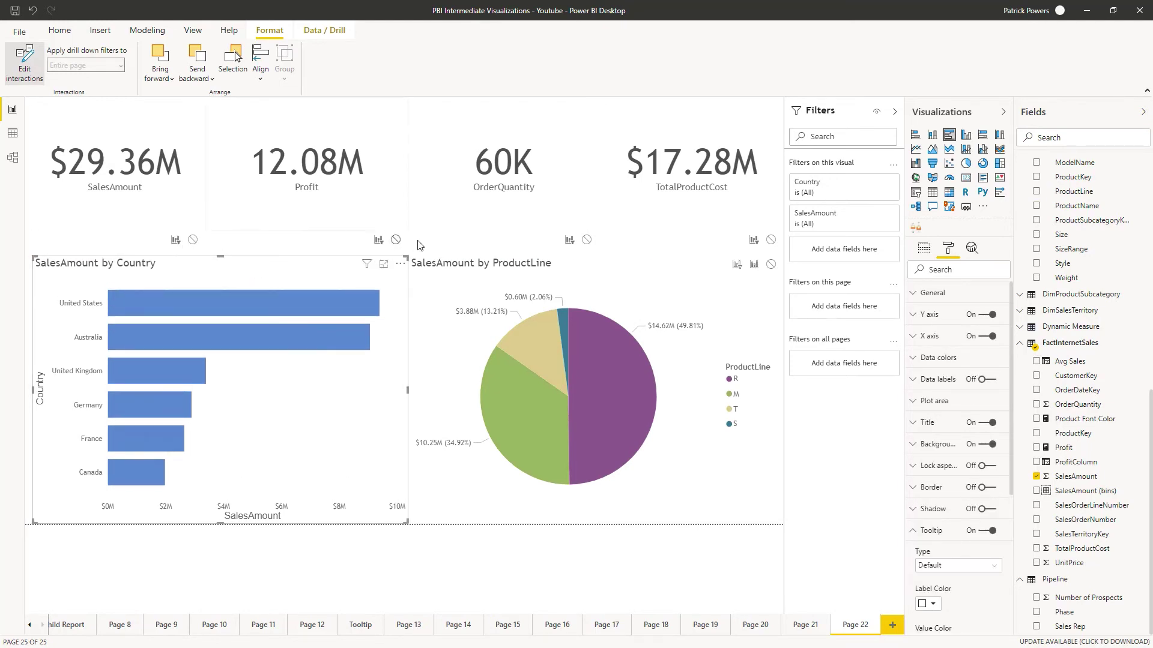
click(674, 296)
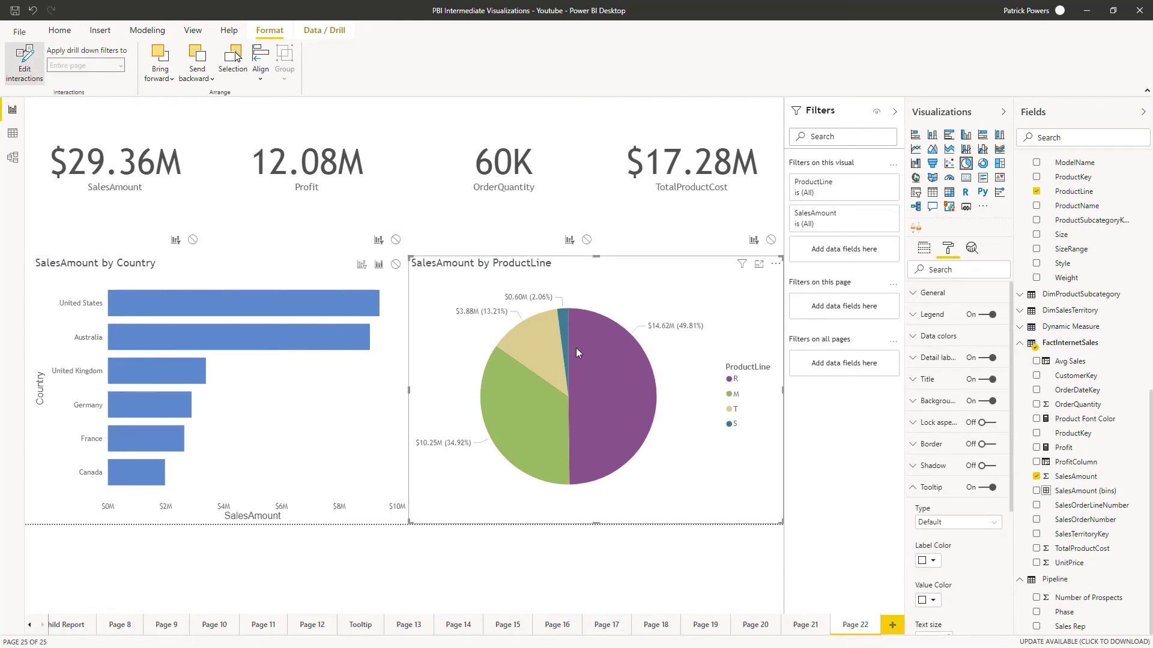
click(193, 240)
click(396, 240)
click(586, 240)
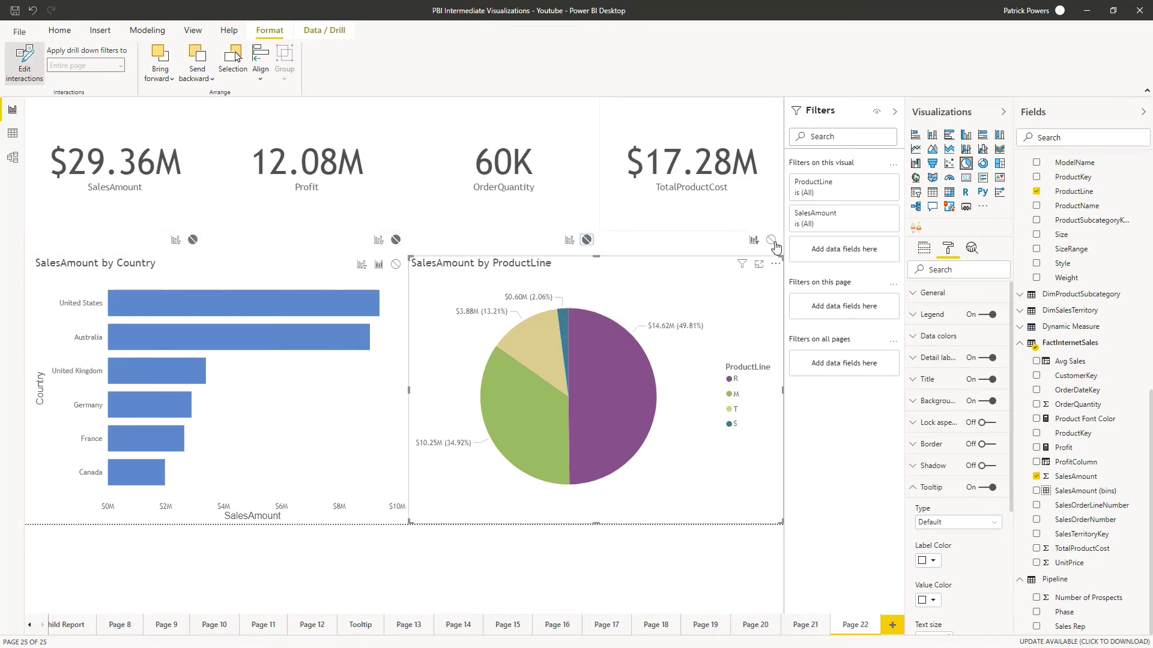
click(771, 240)
Step: Test the R, M, T and S slices and the United States and Australia bars, then clear the filter
click(601, 393)
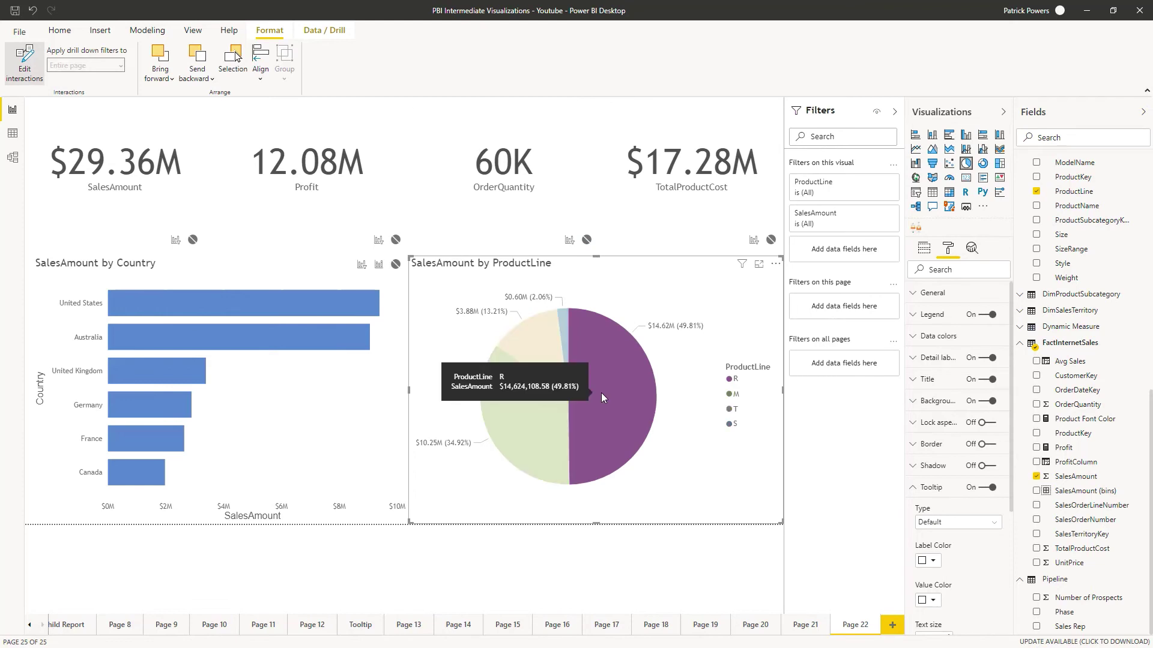
click(532, 385)
click(545, 334)
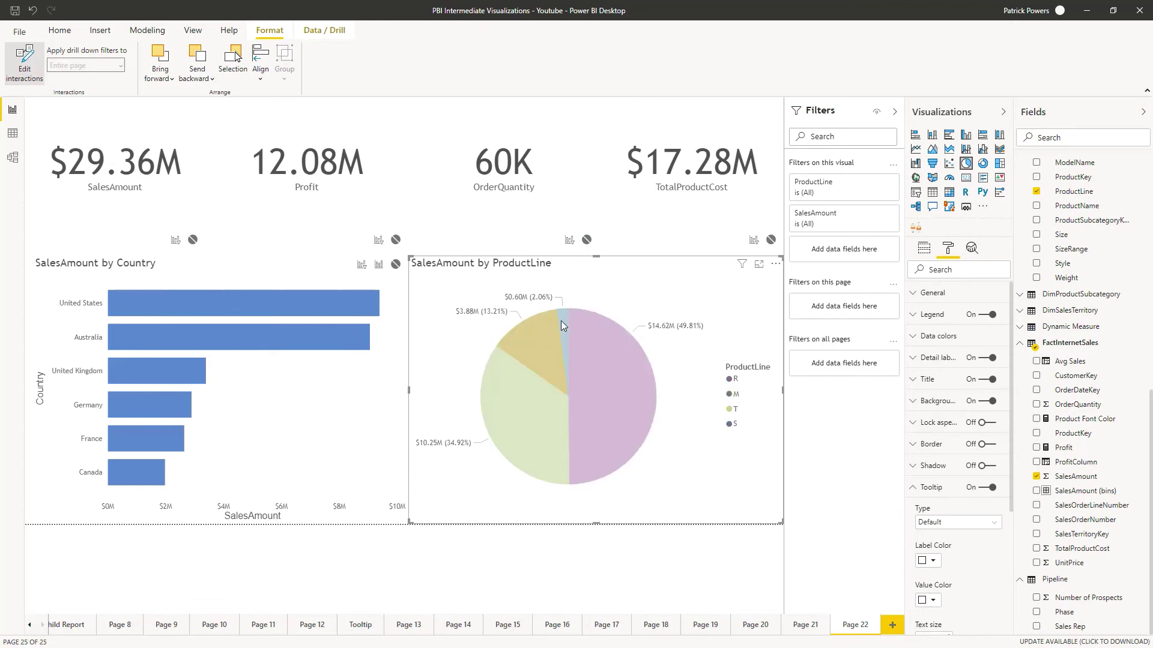
click(561, 321)
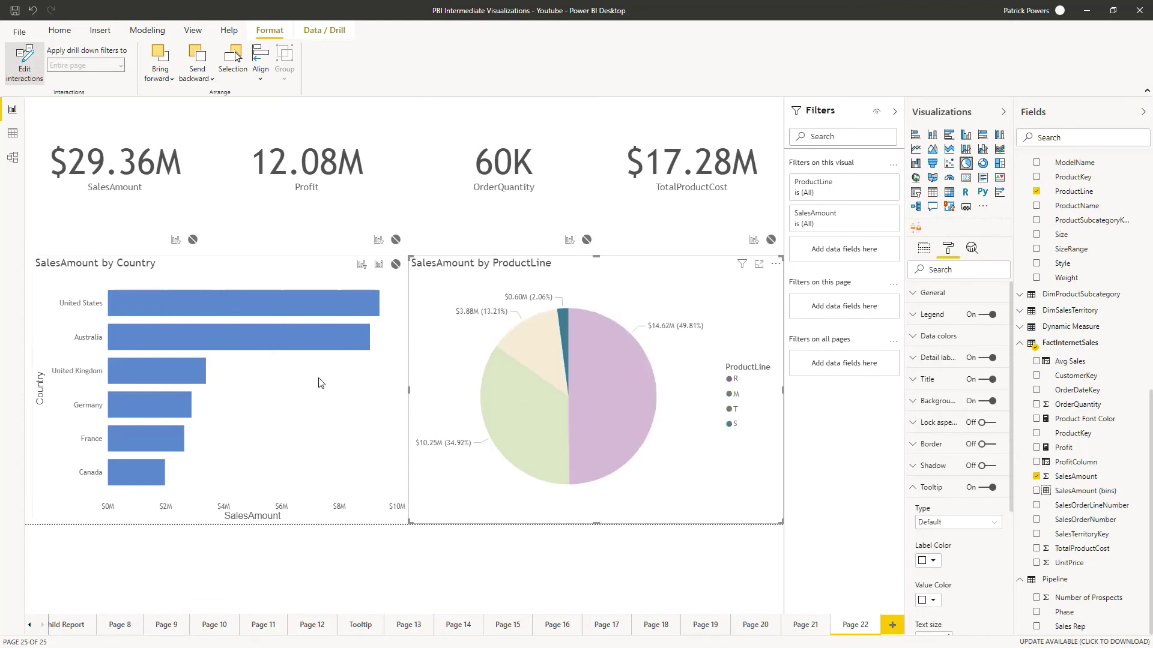
click(267, 303)
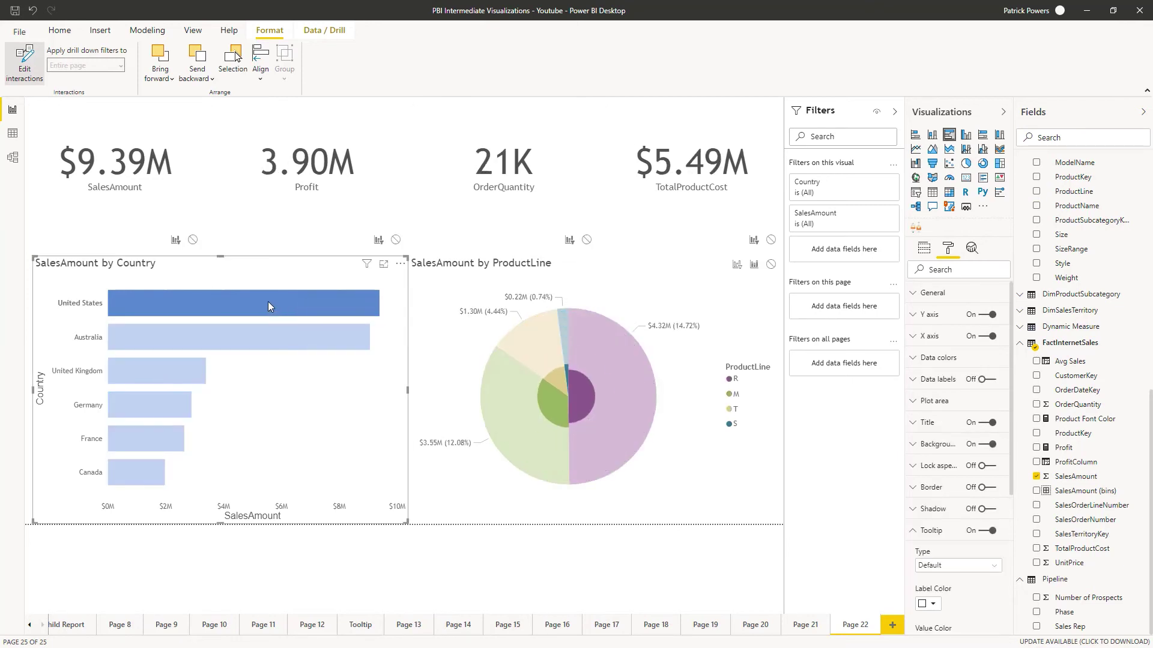
click(274, 336)
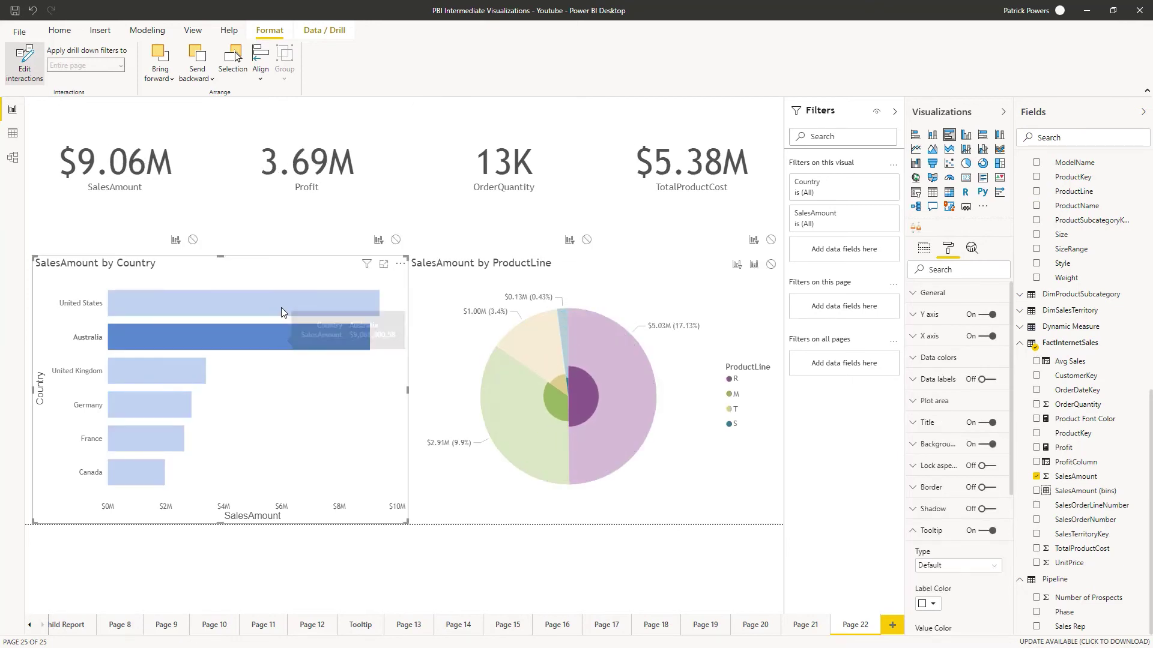
click(281, 308)
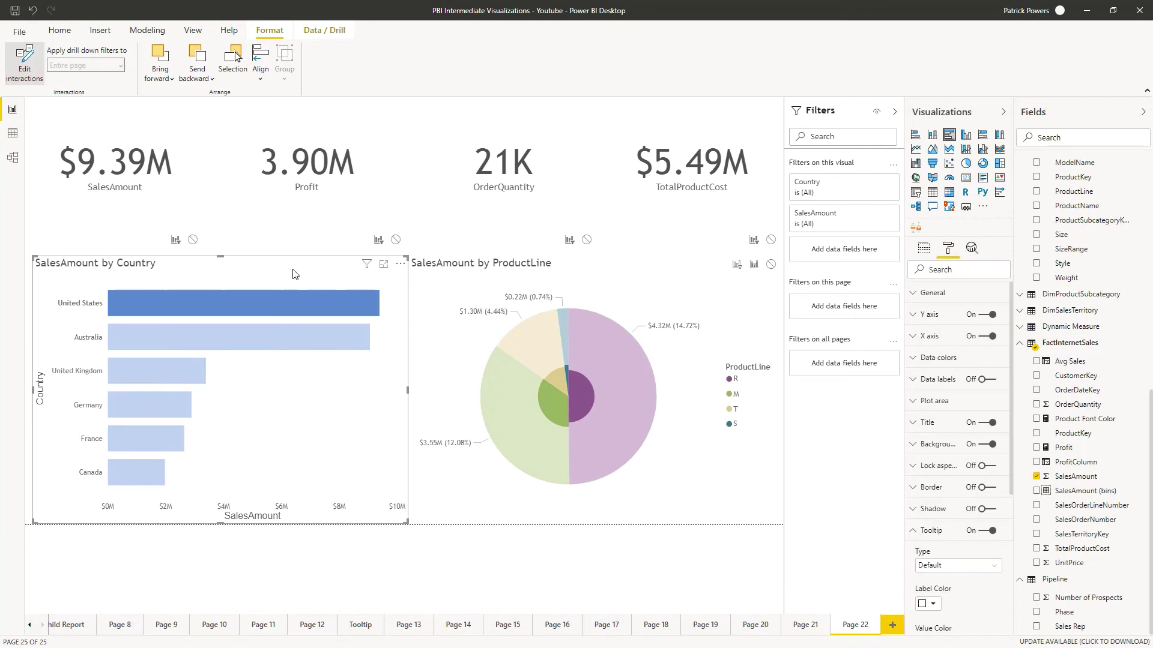
click(274, 387)
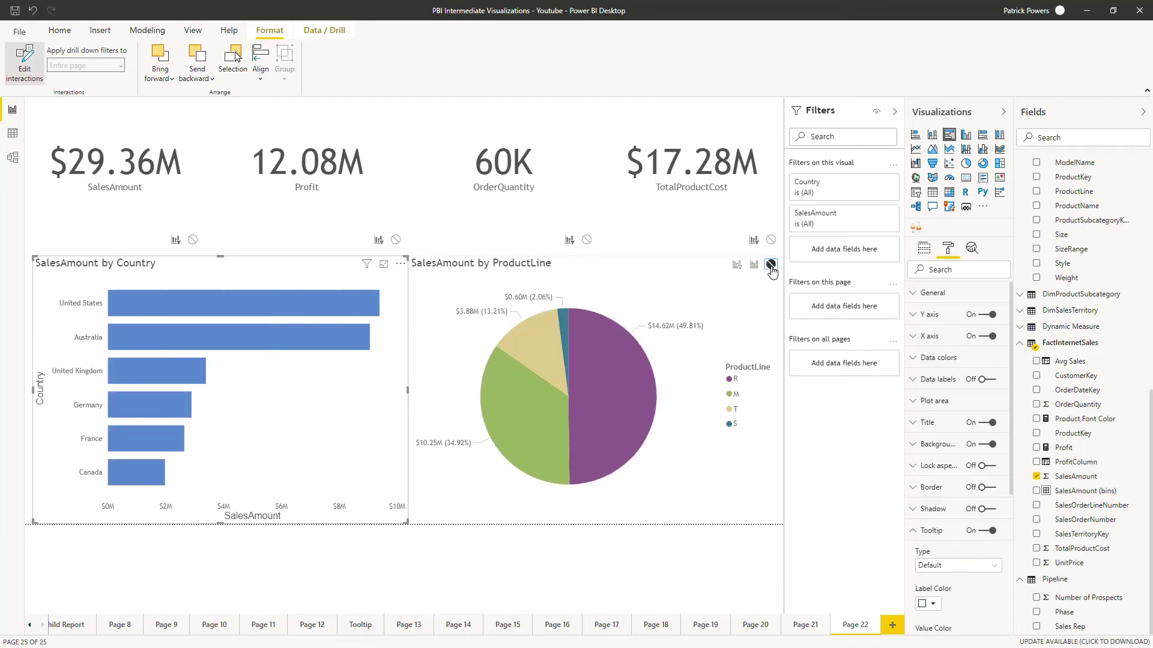
click(691, 295)
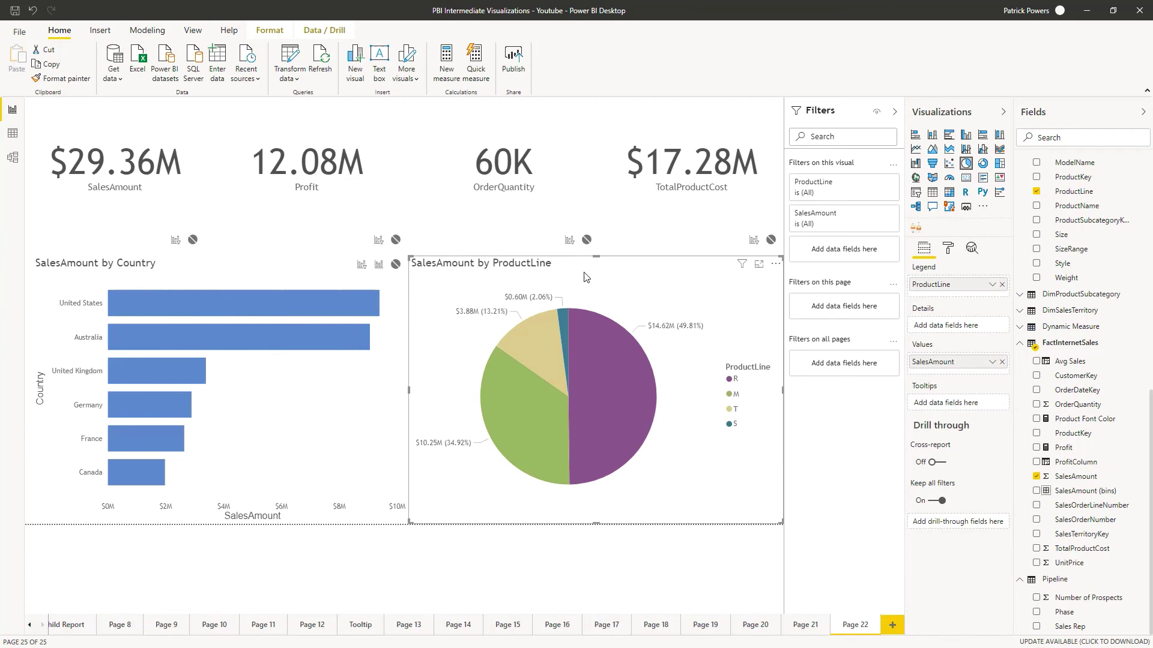
Step: Turn off Edit interactions and make the country bar chart slightly taller upward
click(269, 30)
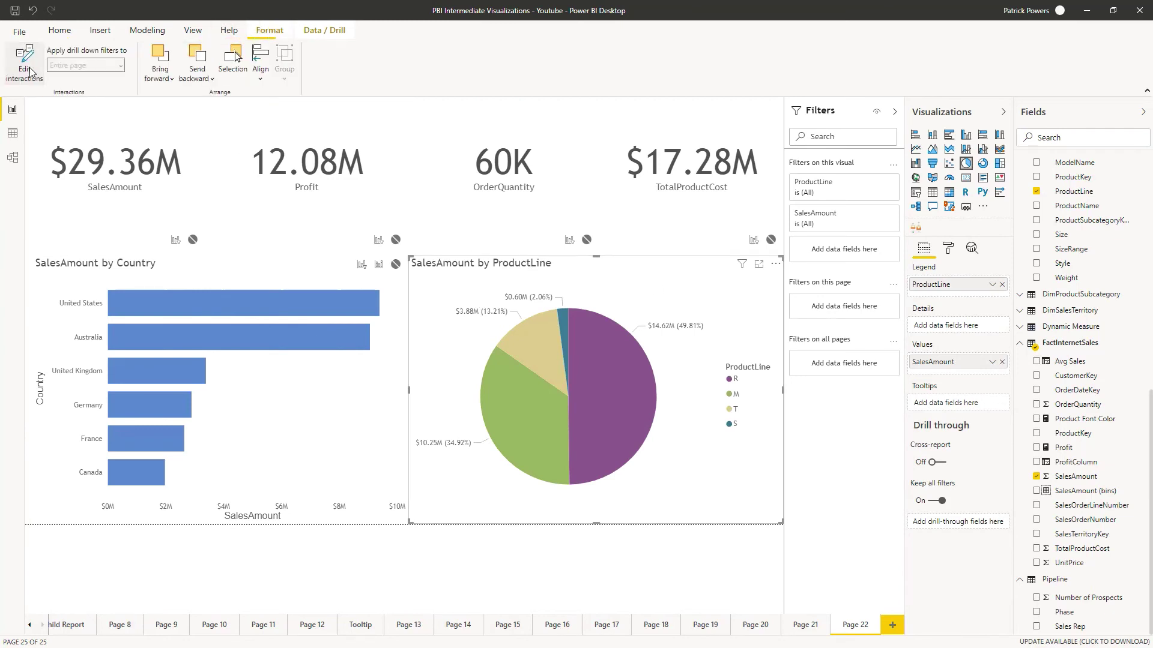
click(30, 72)
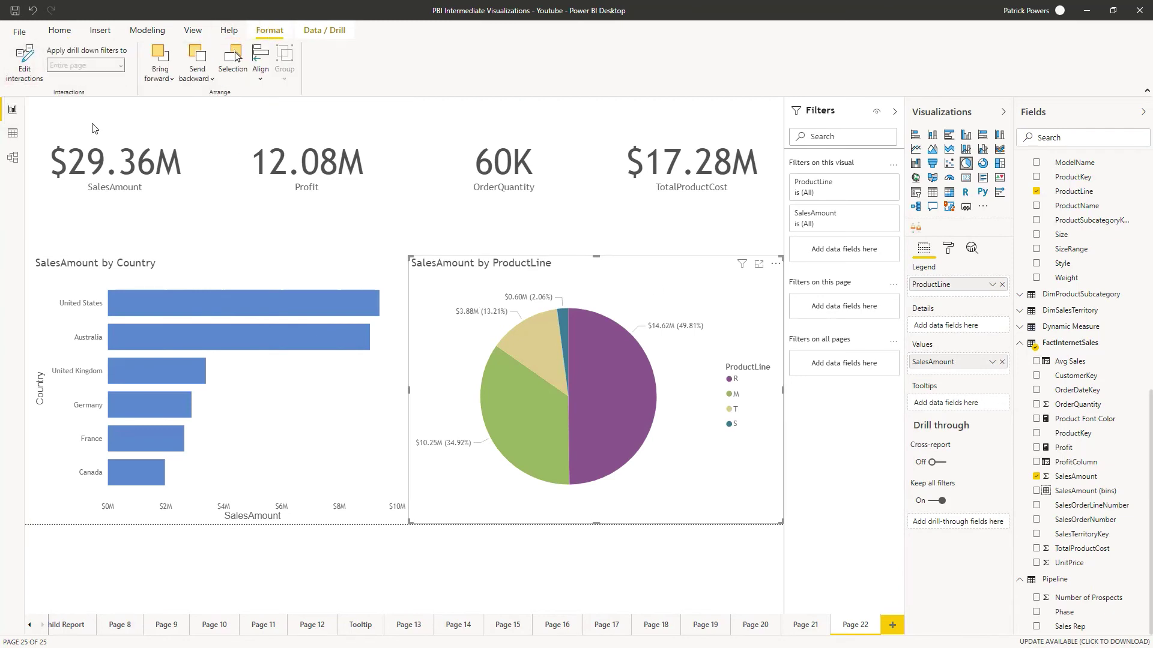
click(220, 251)
click(218, 267)
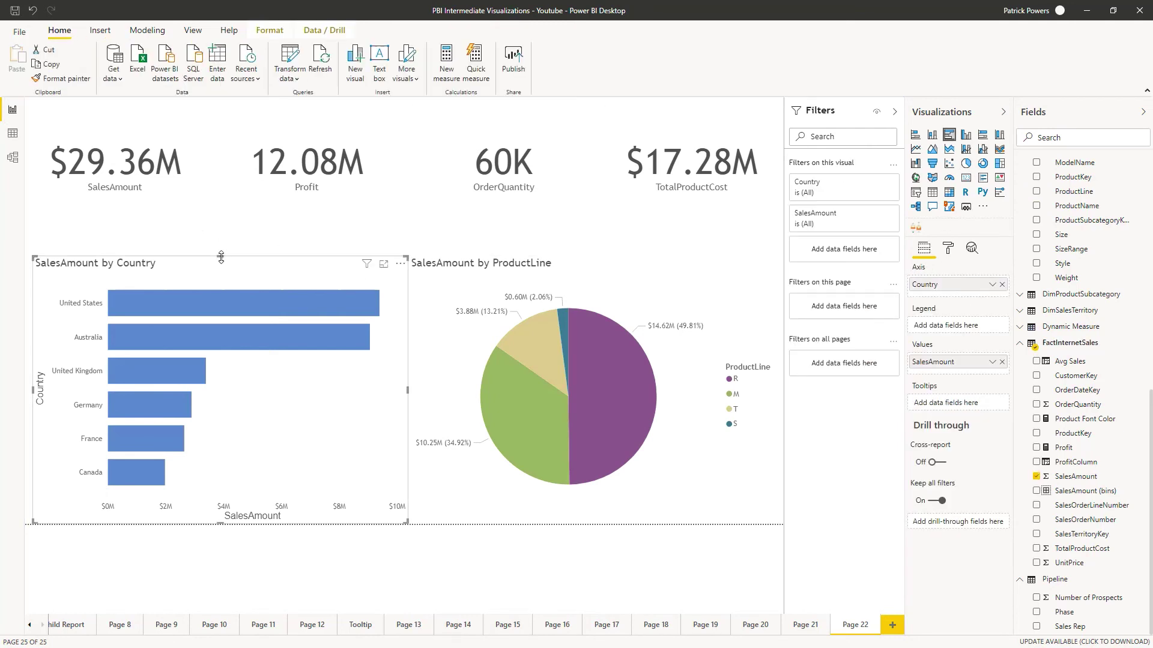
drag(221, 242, 234, 238)
Step: Test country bars and product-line slices, ending with the cards filtered to United Kingdom
click(328, 284)
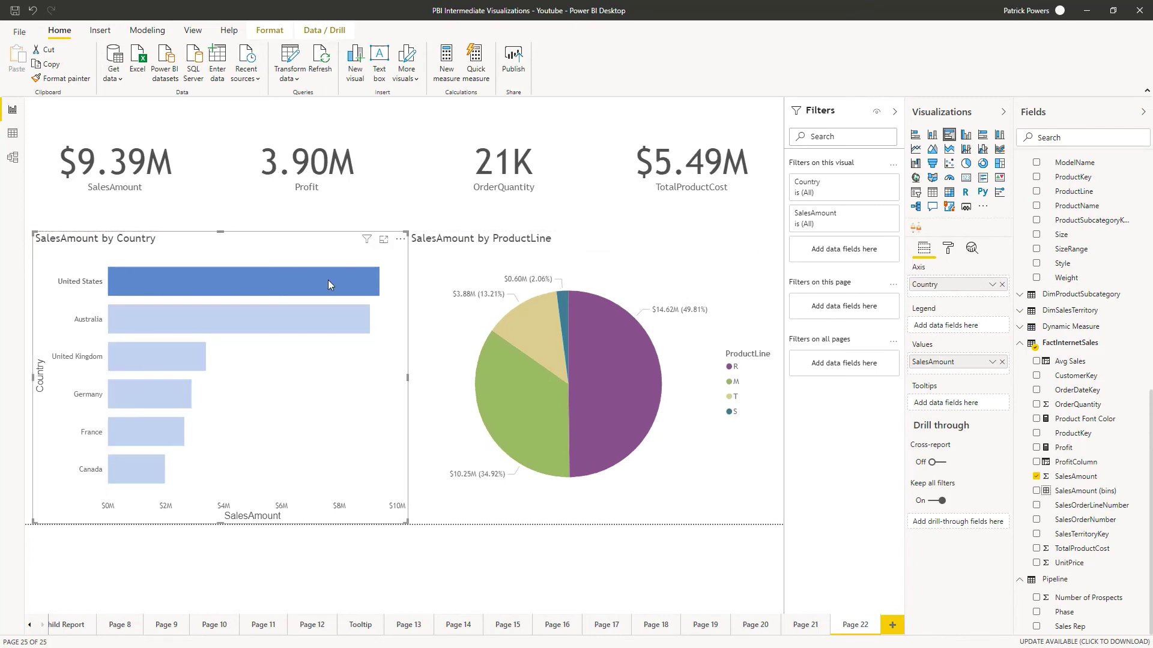
click(302, 335)
click(545, 337)
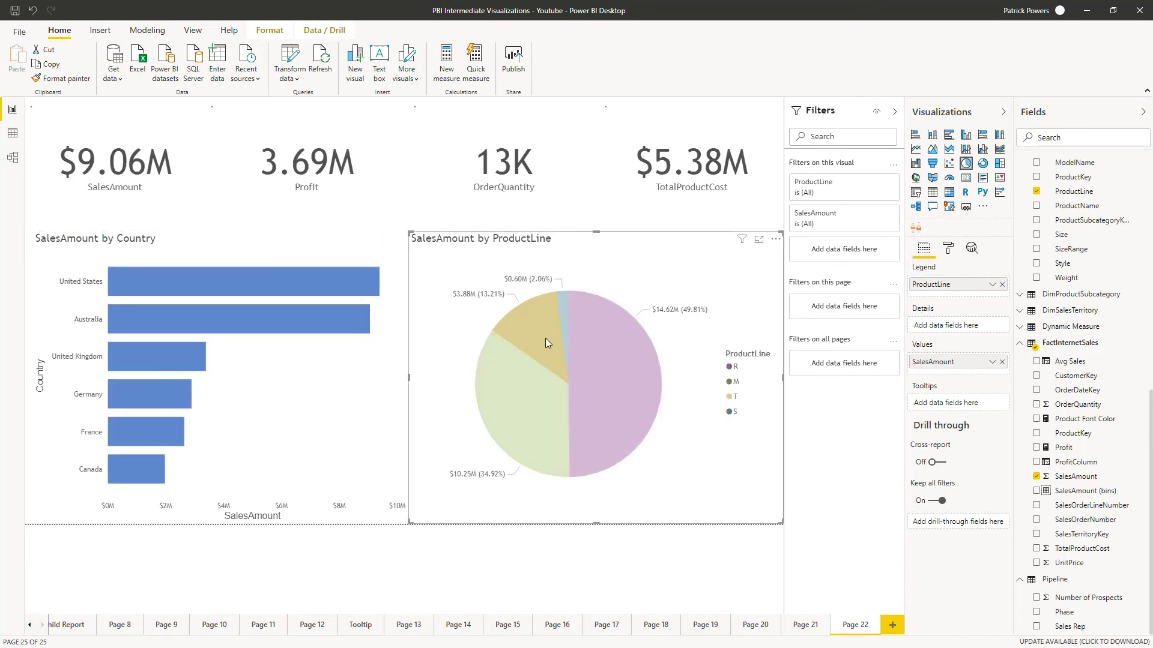
click(506, 397)
click(543, 338)
click(559, 306)
click(609, 321)
click(272, 283)
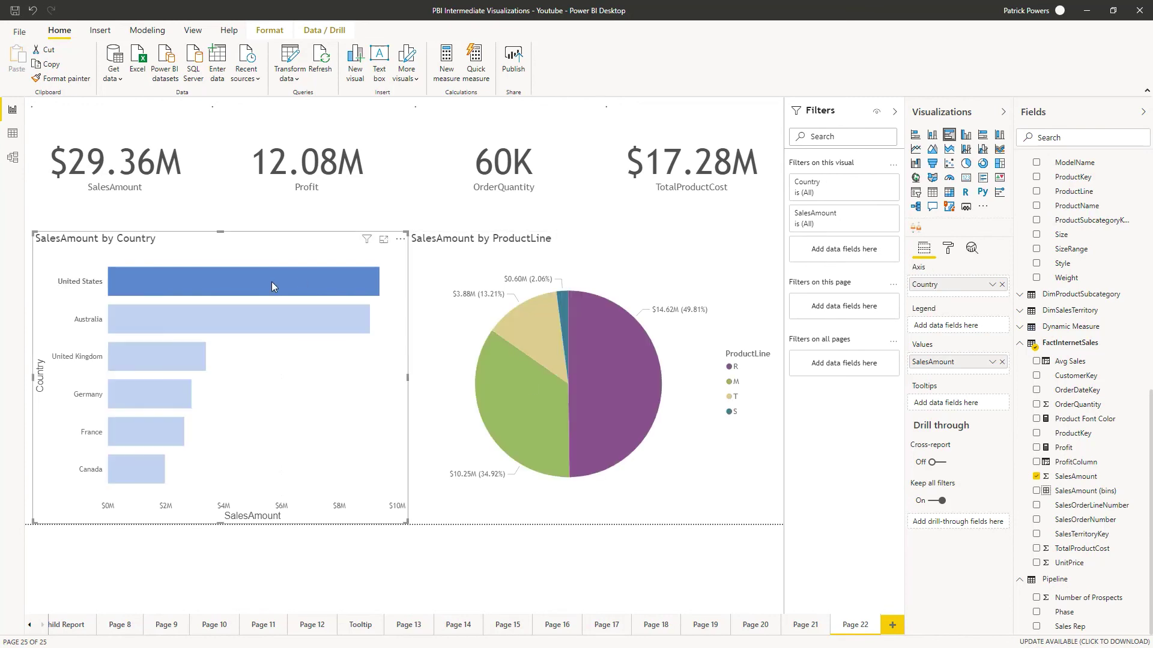
click(271, 319)
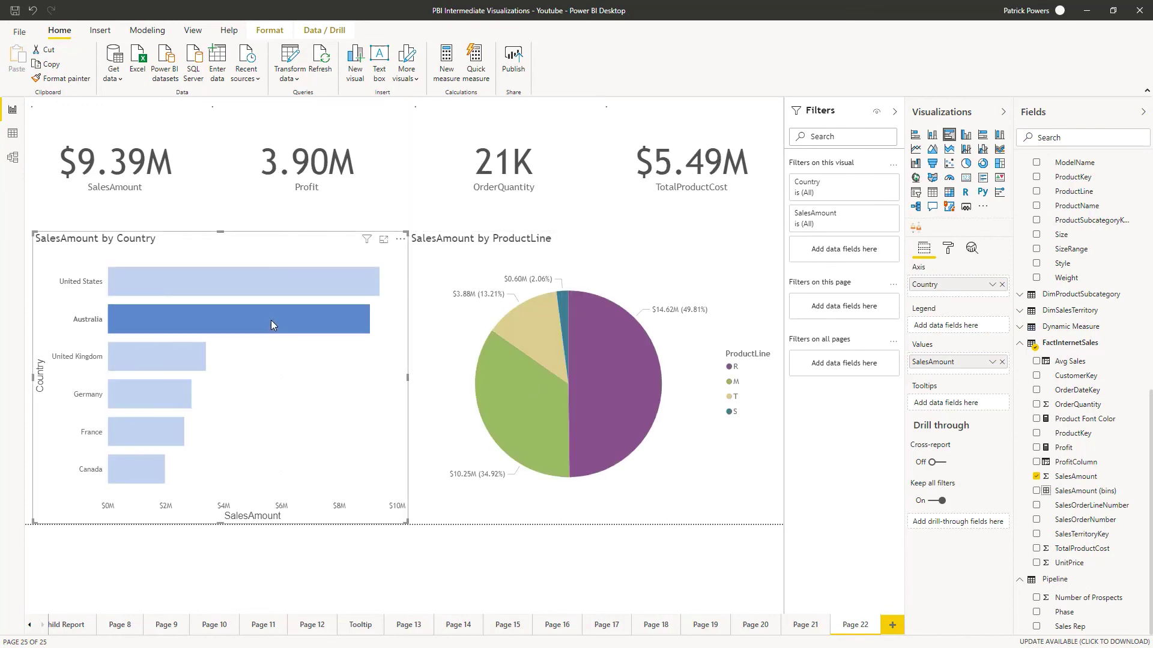
click(195, 355)
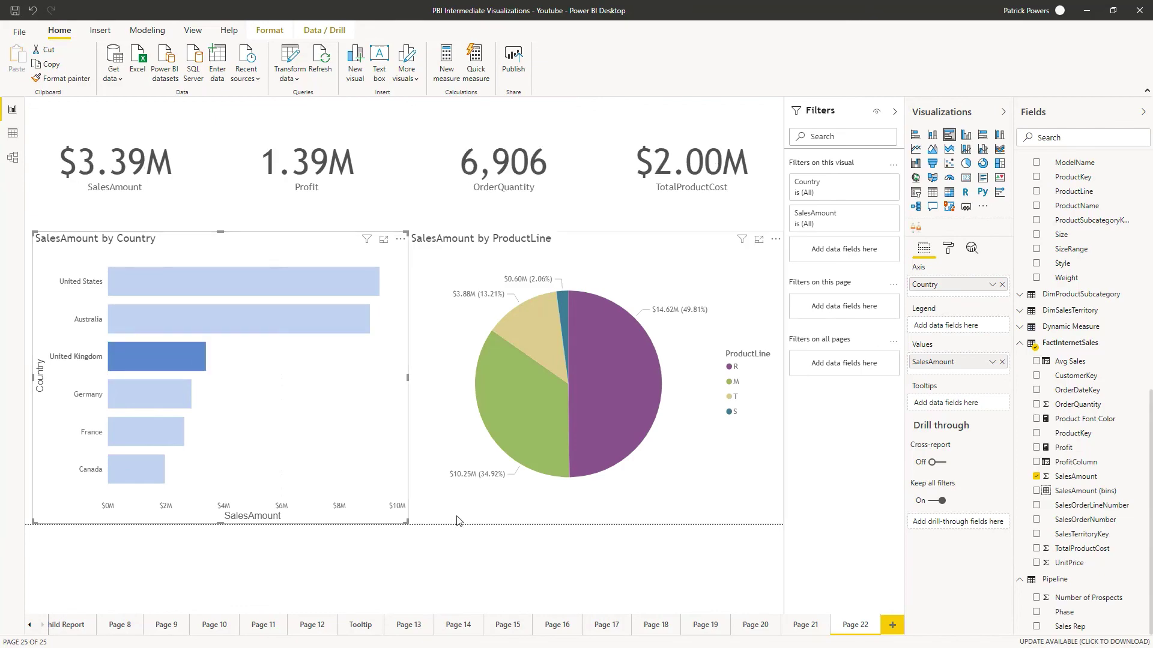